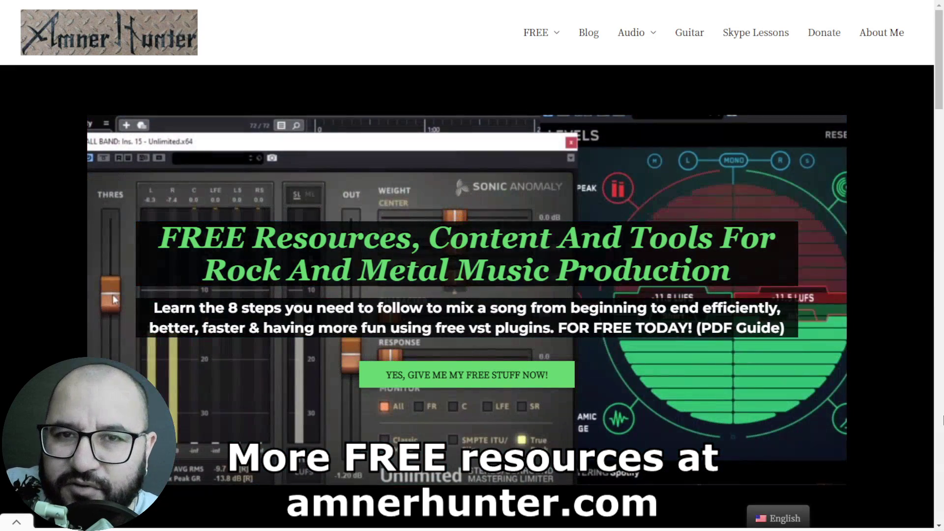
pyautogui.moveTo(542, 51)
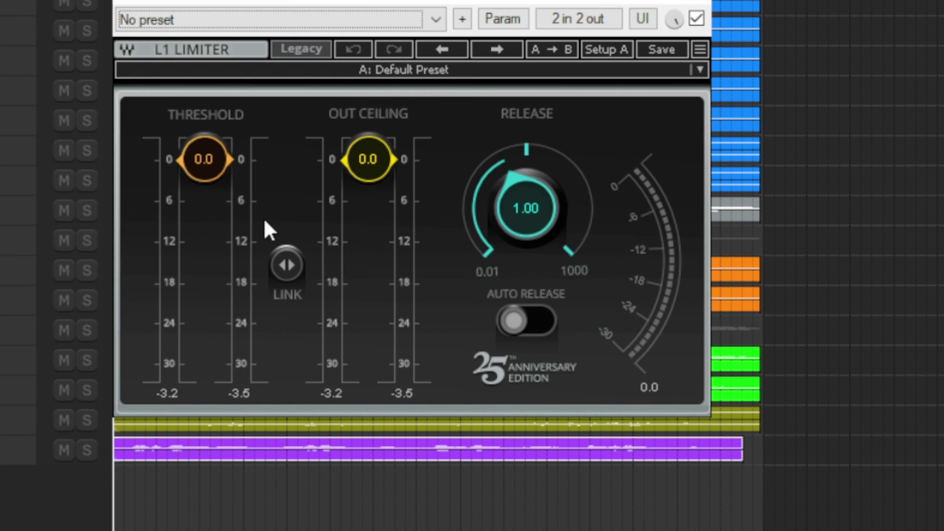
# Lower the L1 limiter's out ceiling to -1.0 and reset it to 0.0.
pyautogui.moveTo(217, 164)
pyautogui.mouseDown()
pyautogui.moveTo(216, 178)
pyautogui.moveTo(204, 175)
pyautogui.moveTo(204, 247)
pyautogui.moveTo(204, 171)
pyautogui.mouseUp()
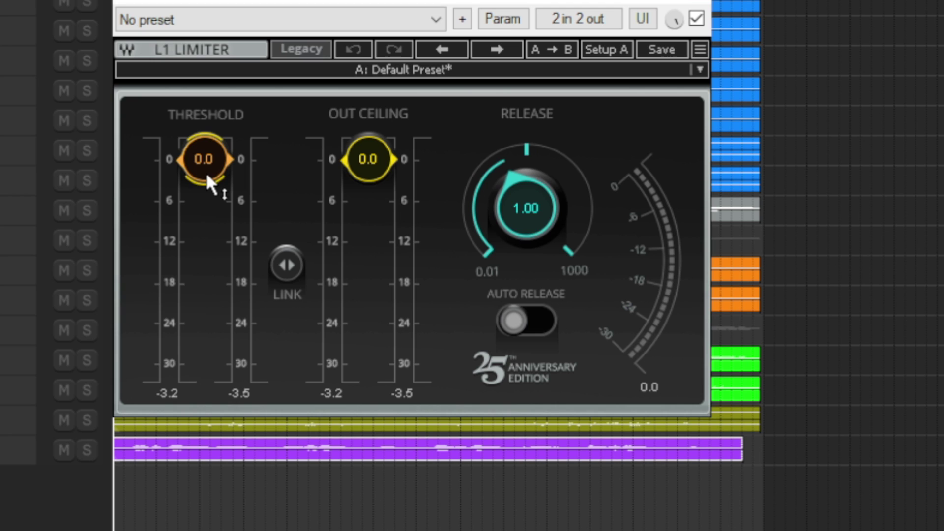
pyautogui.moveTo(375, 184)
pyautogui.mouseDown()
pyautogui.moveTo(375, 196)
pyautogui.moveTo(379, 184)
pyautogui.mouseUp()
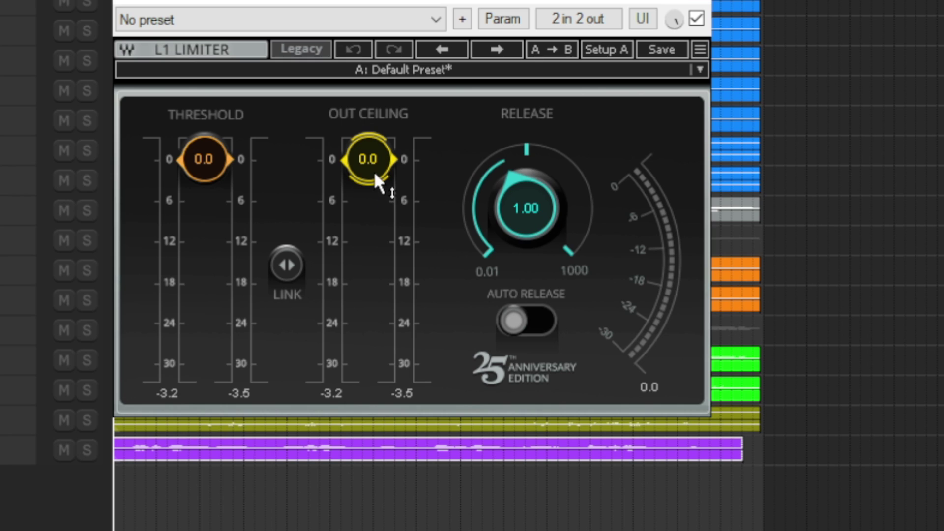
pyautogui.moveTo(373, 169); pyautogui.dragTo(373, 176)
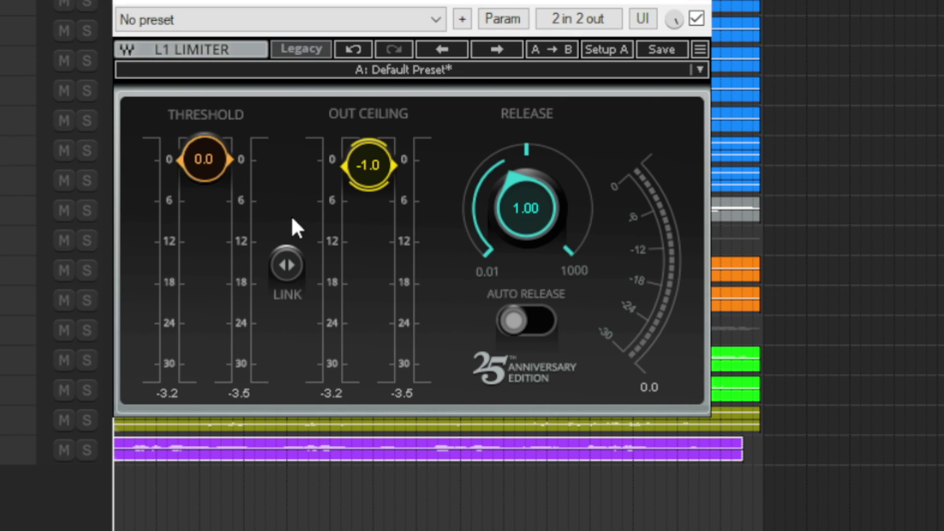
pyautogui.keyDown('alt'); pyautogui.click(367, 172); pyautogui.keyUp('alt')
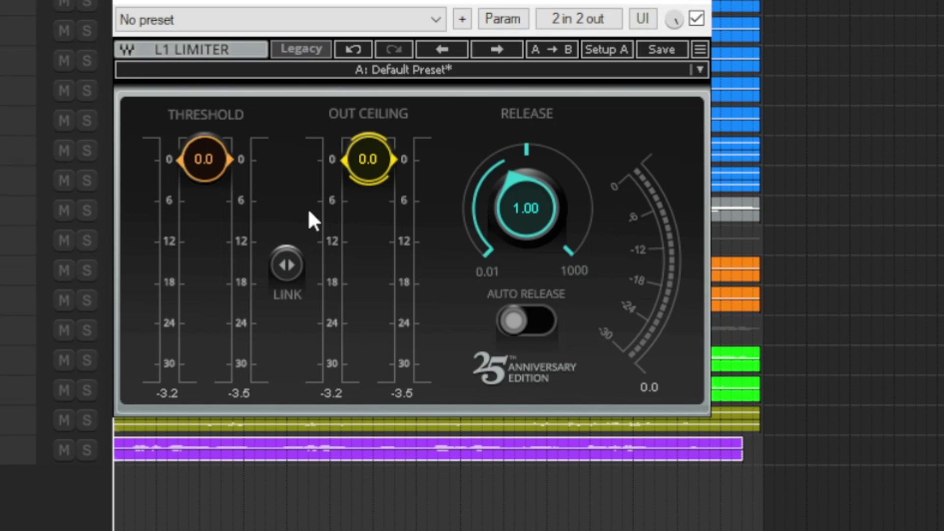
# Lower the L1 limiter's threshold and out ceiling together to -7.9 using their link control, and return both to 0.0.
pyautogui.click(288, 264)
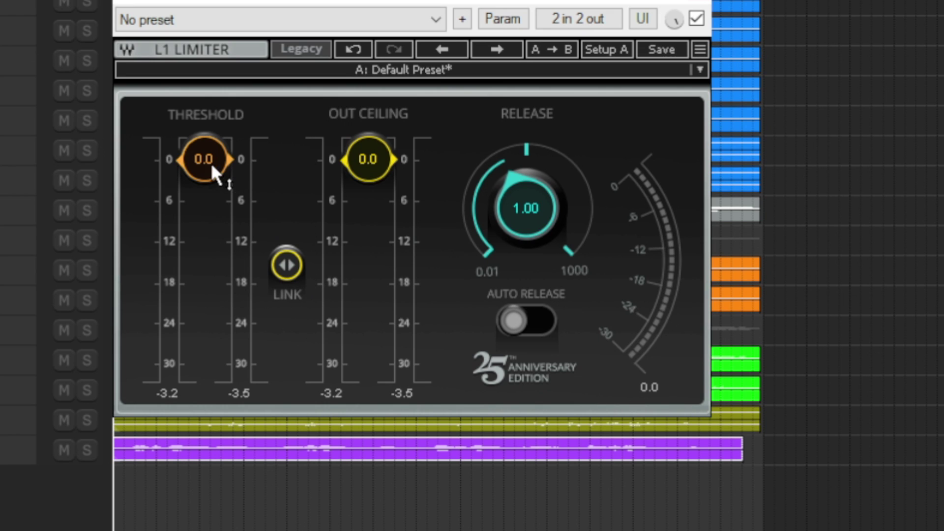
pyautogui.moveTo(287, 263); pyautogui.dragTo(287, 294)
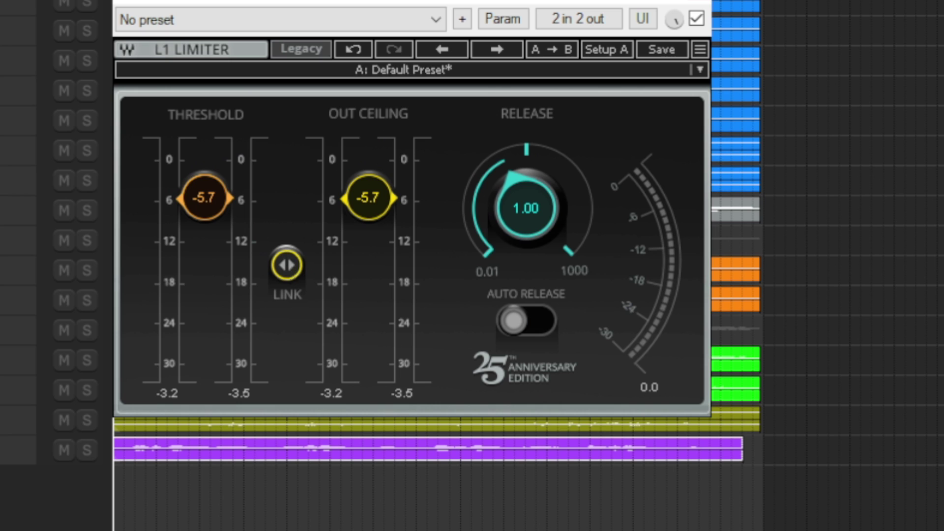
pyautogui.moveTo(288, 266); pyautogui.dragTo(287, 272)
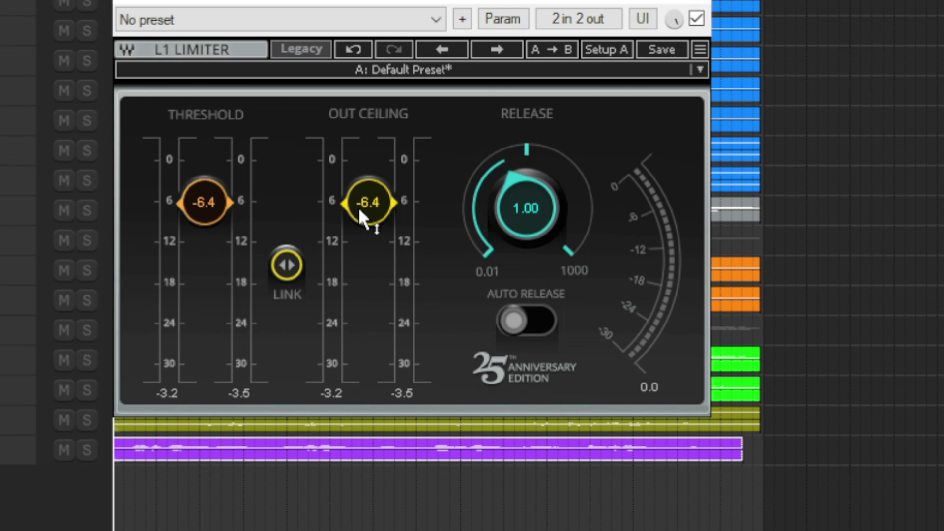
pyautogui.moveTo(294, 265)
pyautogui.mouseDown()
pyautogui.moveTo(294, 229)
pyautogui.moveTo(294, 274)
pyautogui.mouseUp()
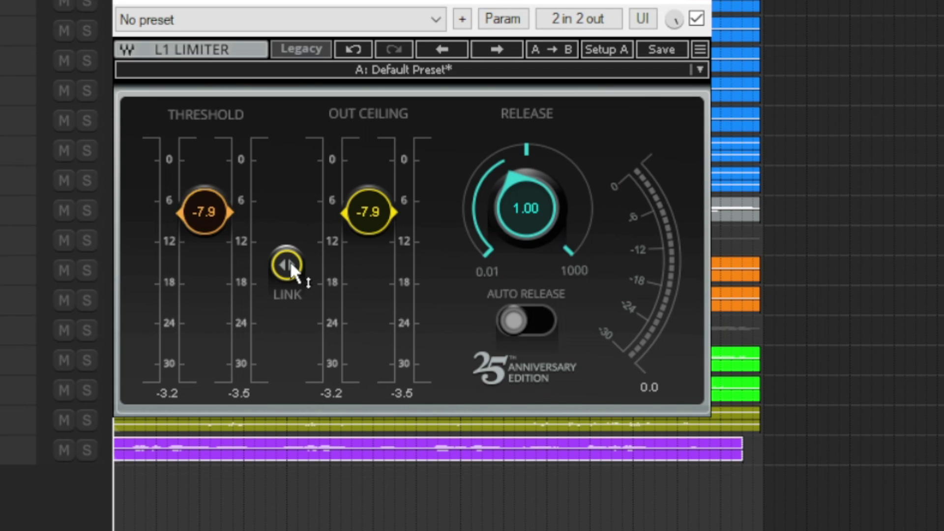
pyautogui.moveTo(288, 262); pyautogui.dragTo(312, 267)
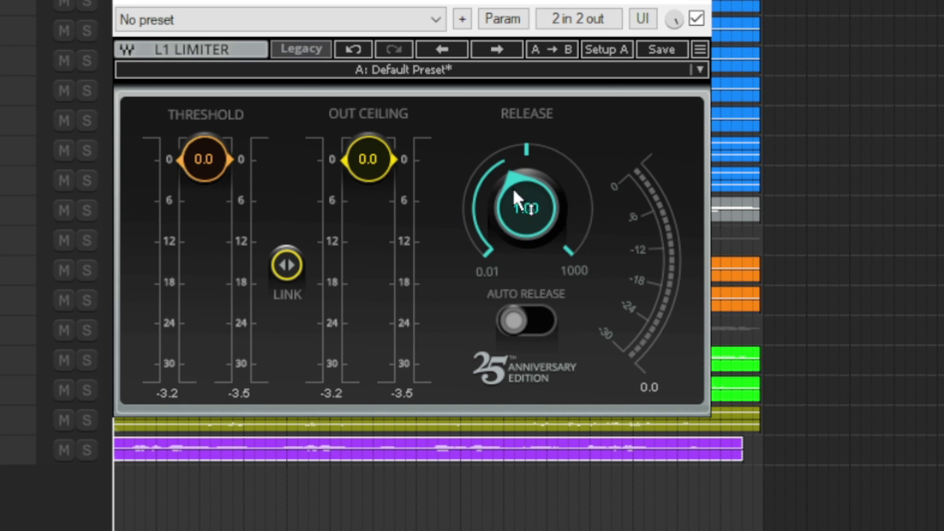
# Set the L1 limiter's release to 66.83 and turn on auto release.
pyautogui.moveTo(526, 199); pyautogui.dragTo(529, 222)
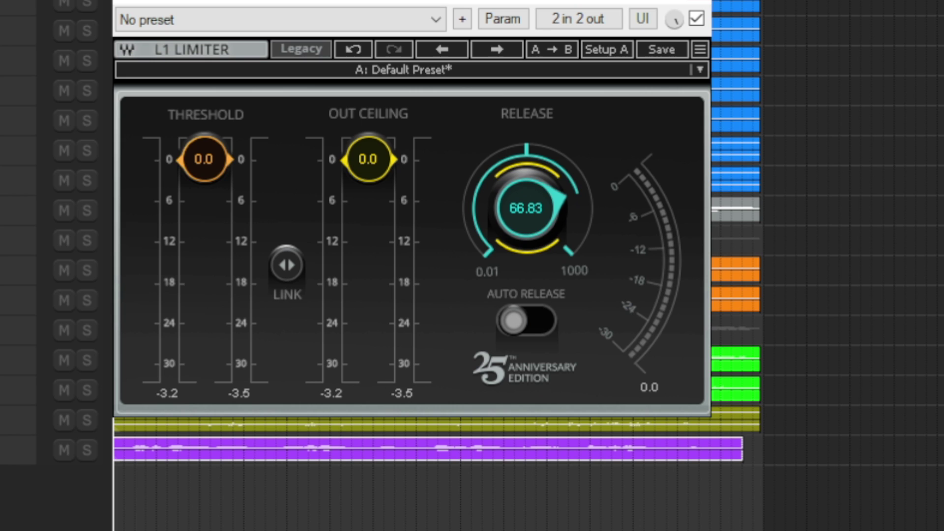
pyautogui.click(533, 317)
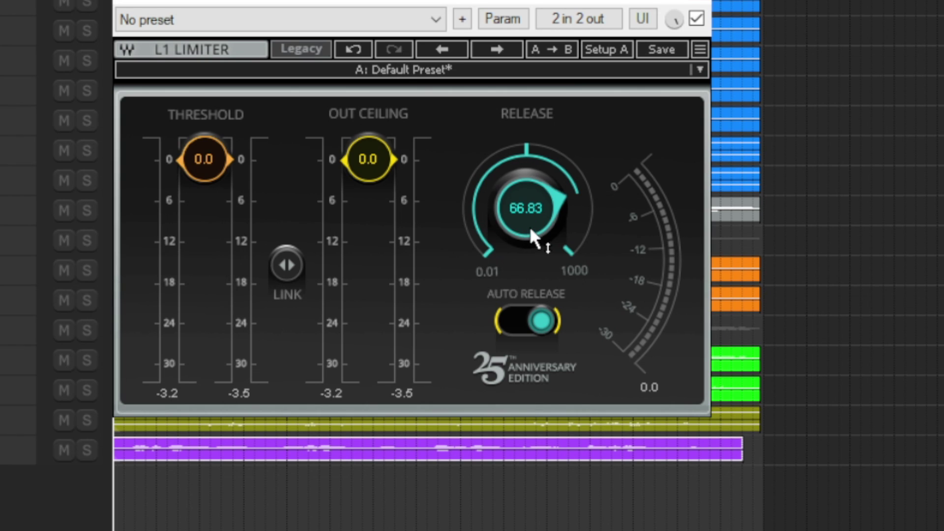
pyautogui.moveTo(531, 233); pyautogui.dragTo(530, 239)
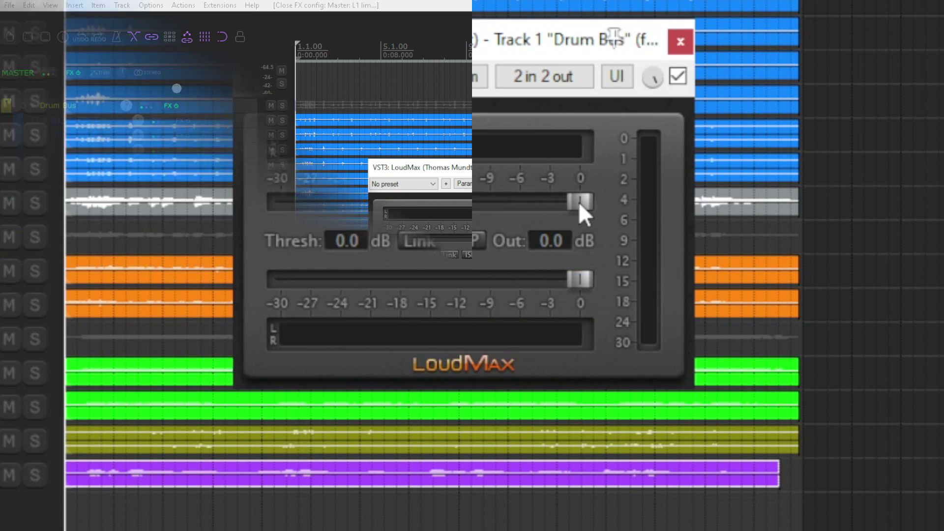
# Lower the LoudMax threshold on the Drum Bus and return it to 0.0 dB.
pyautogui.click(518, 238)
pyautogui.moveTo(579, 202); pyautogui.dragTo(493, 199)
pyautogui.moveTo(445, 197); pyautogui.dragTo(593, 187)
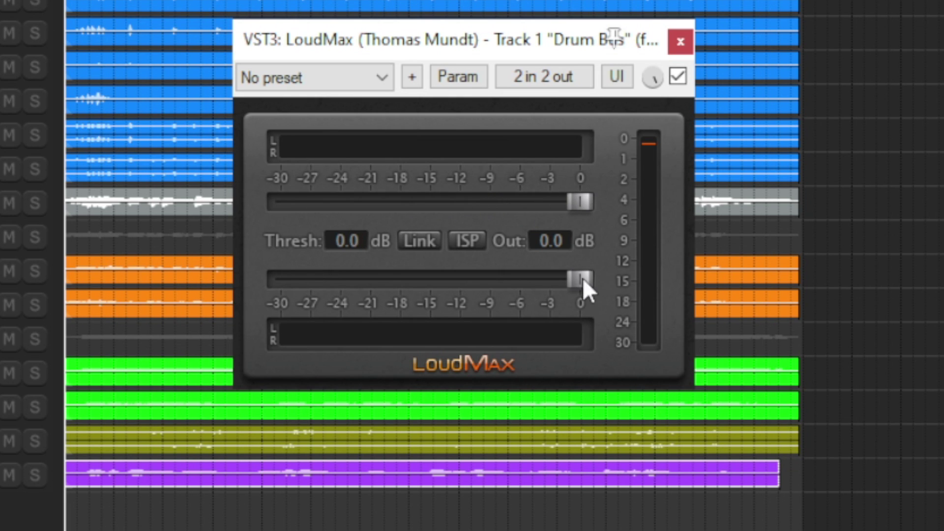
# Link the LoudMax threshold and output, lower both to -12.1 dB and return them to 0.0 dB.
pyautogui.moveTo(582, 279)
pyautogui.mouseDown()
pyautogui.moveTo(527, 273)
pyautogui.moveTo(585, 278)
pyautogui.mouseUp()
pyautogui.moveTo(583, 278)
pyautogui.mouseDown()
pyautogui.moveTo(568, 279)
pyautogui.moveTo(594, 284)
pyautogui.mouseUp()
pyautogui.moveTo(579, 204); pyautogui.dragTo(459, 202)
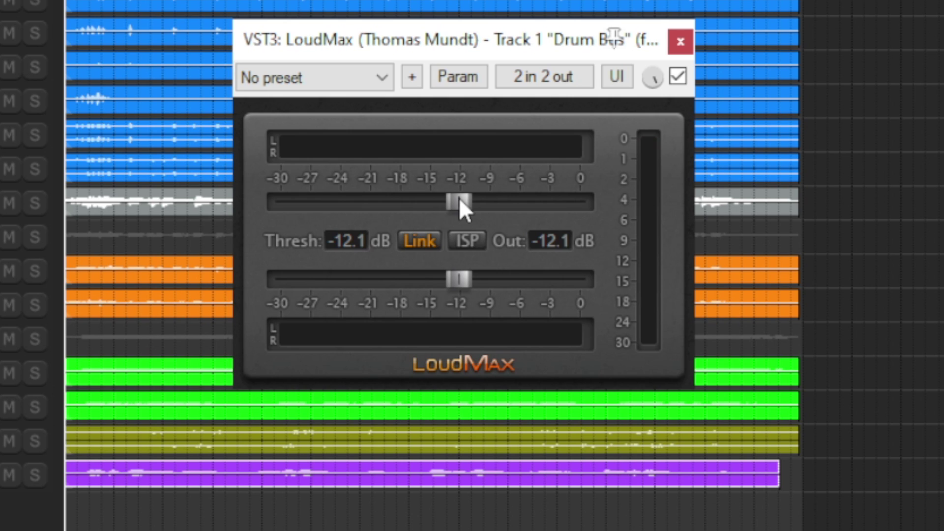
pyautogui.moveTo(459, 197); pyautogui.dragTo(601, 197)
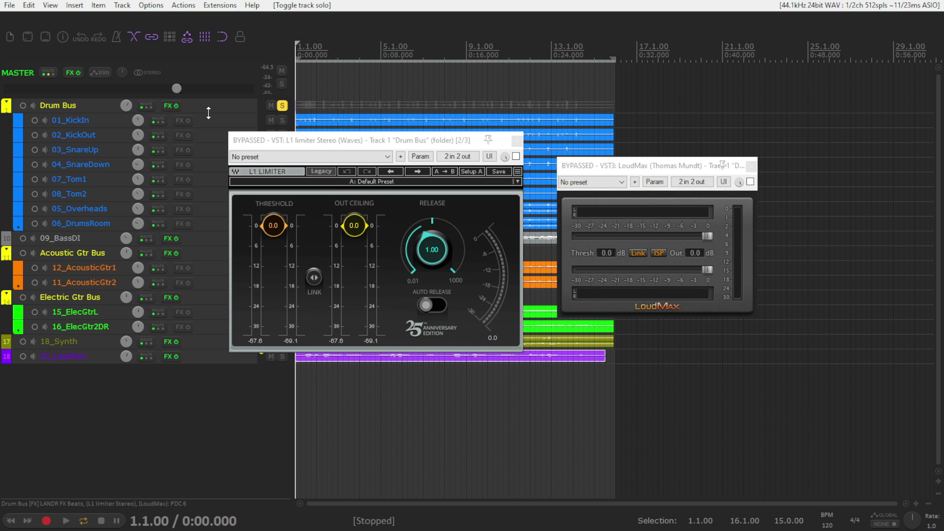
# Enlarge the Drum Bus track's height to show its waveform and play it back soloed with both limiters bypassed.
pyautogui.moveTo(208, 113); pyautogui.dragTo(207, 185)
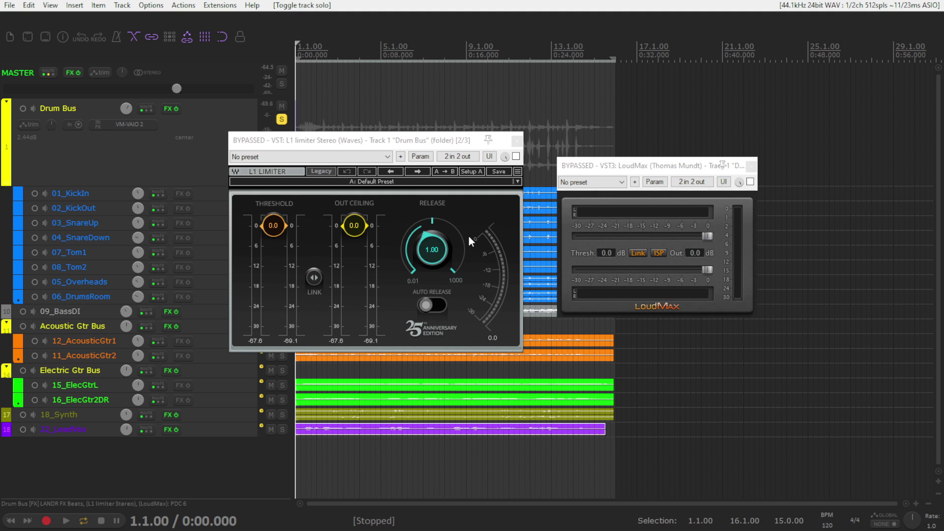
pyautogui.moveTo(202, 186); pyautogui.dragTo(202, 275)
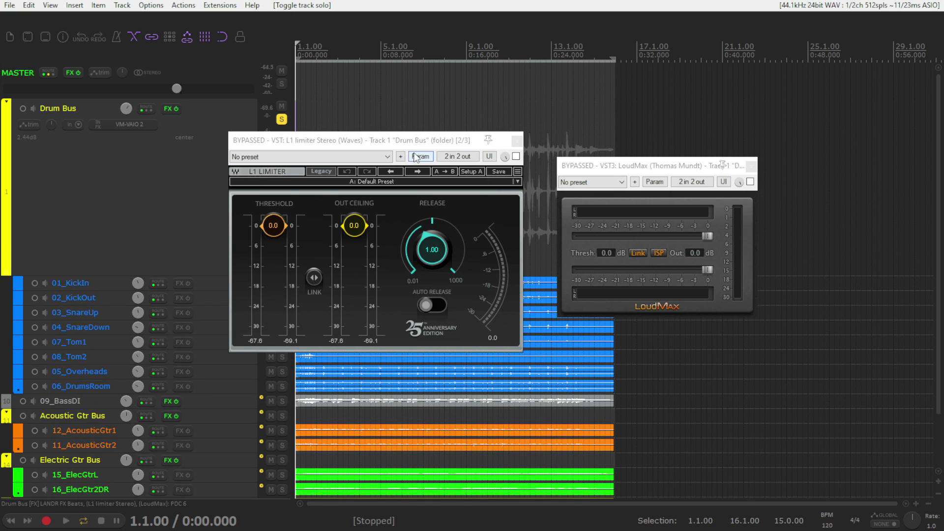
pyautogui.press('space')
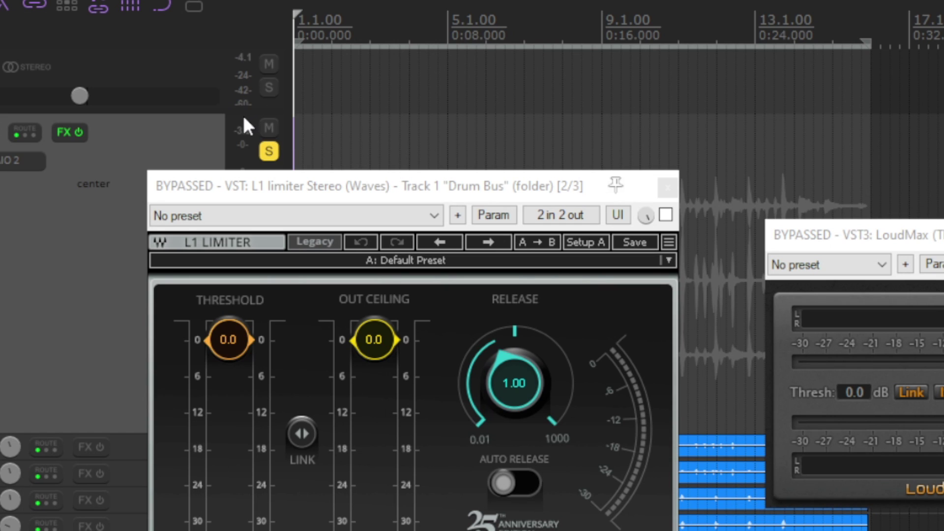
pyautogui.click(269, 151)
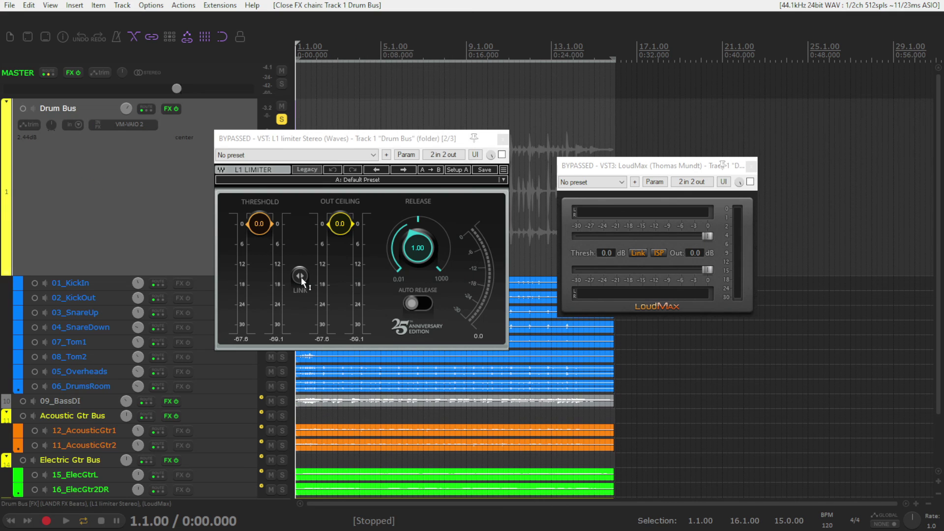
# Set the release of the Drum Bus L1 limiter to 17.99.
pyautogui.click(300, 276)
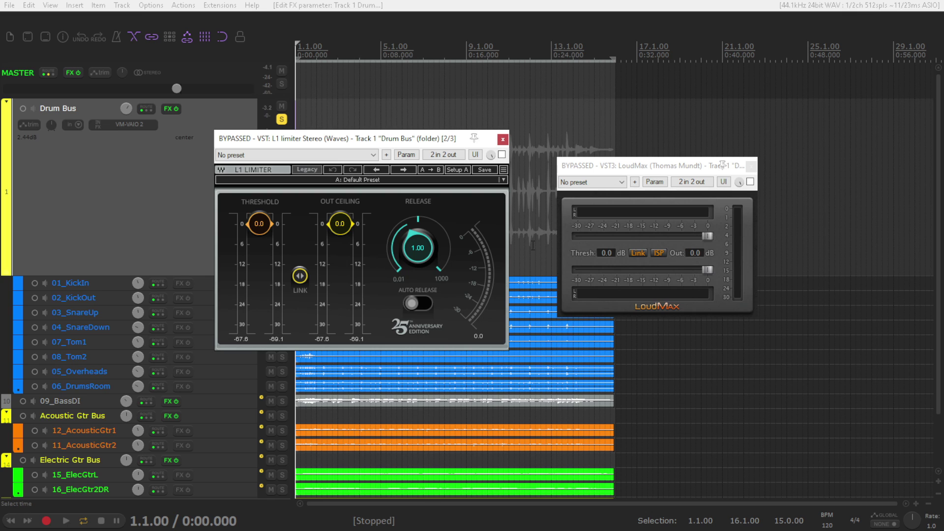
pyautogui.moveTo(303, 273)
pyautogui.mouseDown()
pyautogui.moveTo(302, 287)
pyautogui.moveTo(303, 274)
pyautogui.mouseUp()
pyautogui.moveTo(417, 247); pyautogui.dragTo(418, 229)
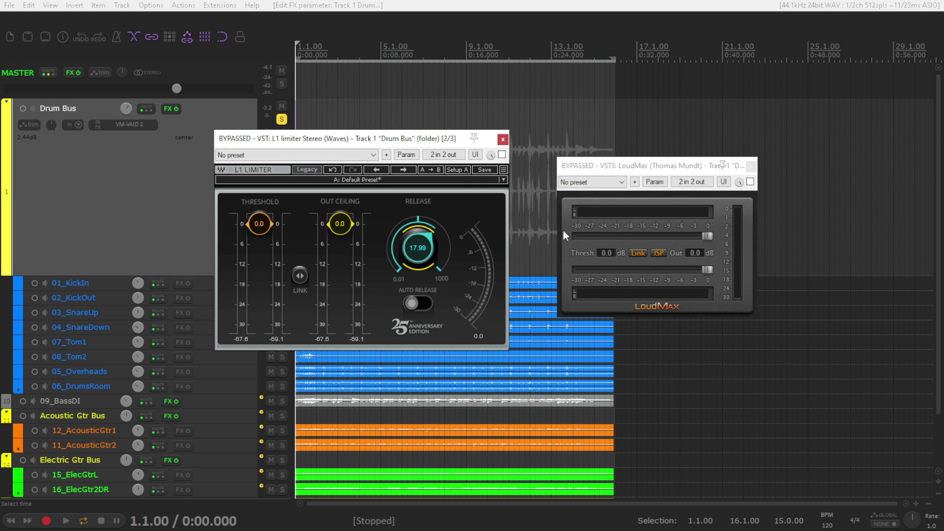
# Enable the L1 limiter and lower its linked threshold and out ceiling to -8.8 while the drums play.
pyautogui.press('space')
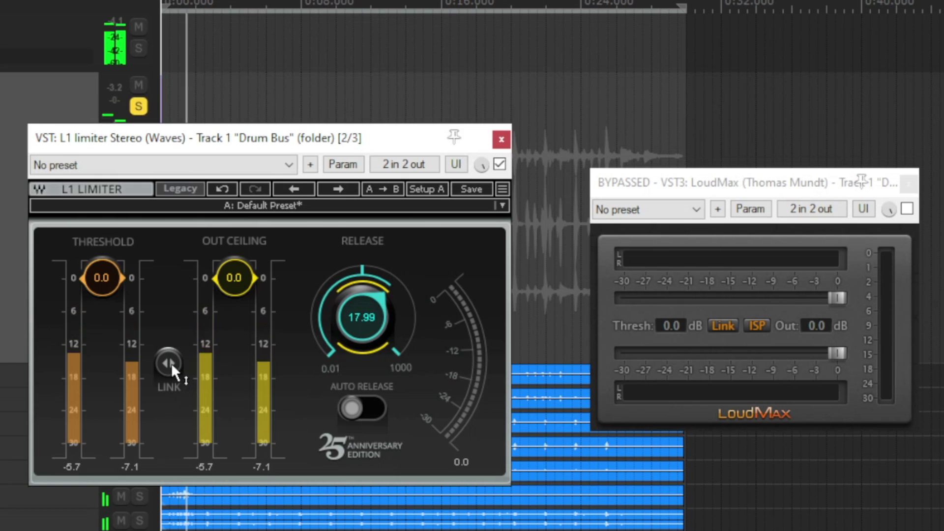
pyautogui.moveTo(166, 360); pyautogui.dragTo(166, 398)
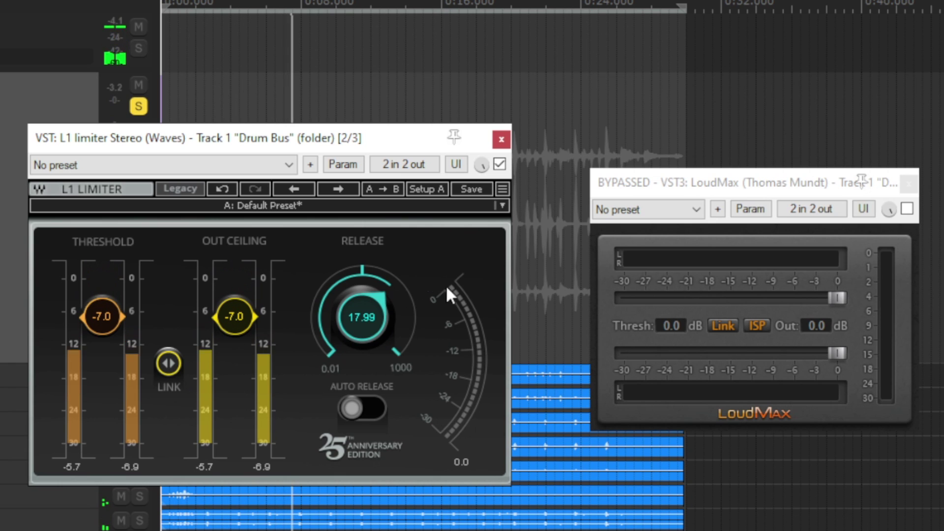
pyautogui.moveTo(168, 364)
pyautogui.mouseDown()
pyautogui.moveTo(176, 353)
pyautogui.moveTo(176, 361)
pyautogui.mouseUp()
pyautogui.click(128, 495)
pyautogui.click(96, 95)
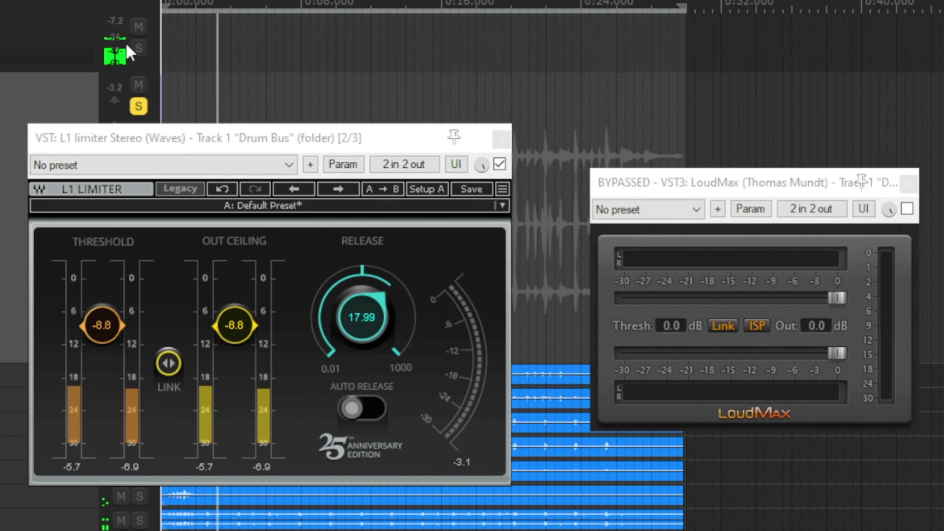
# Fine-tune the L1 limiter's linked threshold and out ceiling to -9.4, replaying the drums between adjustments.
pyautogui.press('space')
pyautogui.press('space')
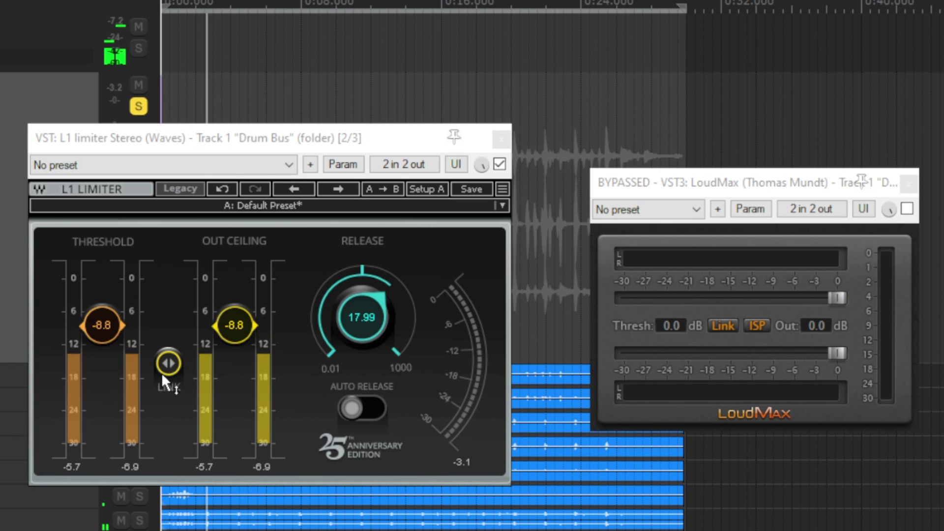
pyautogui.moveTo(164, 367); pyautogui.dragTo(177, 353)
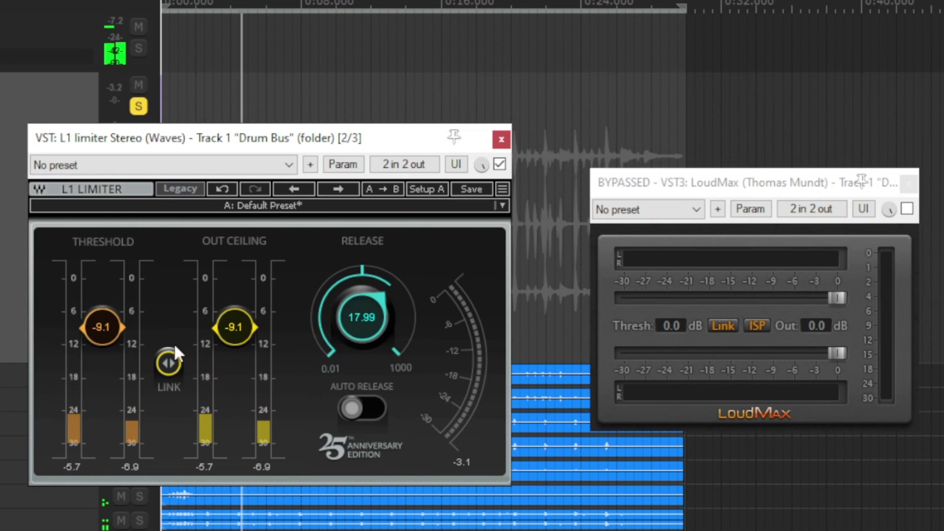
pyautogui.press('space')
pyautogui.press('space')
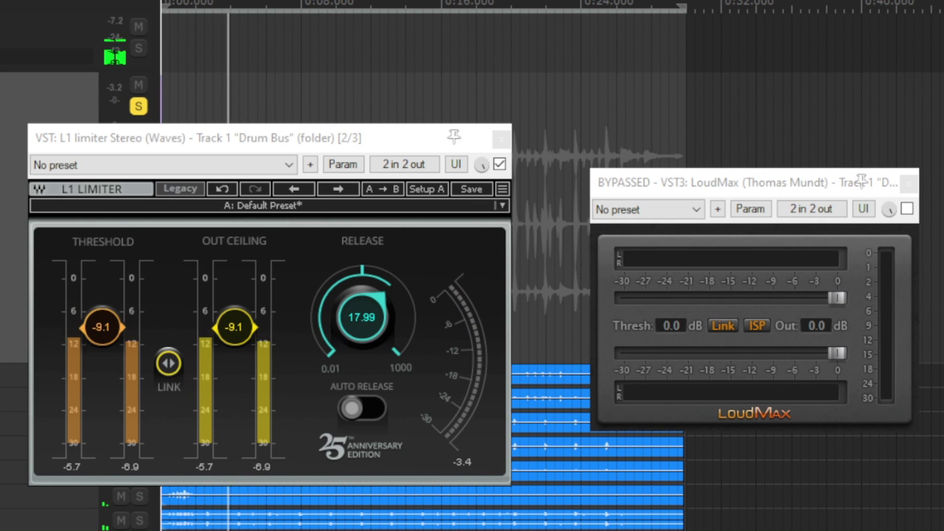
pyautogui.moveTo(168, 363); pyautogui.dragTo(169, 365)
pyautogui.press('space')
pyautogui.press('space')
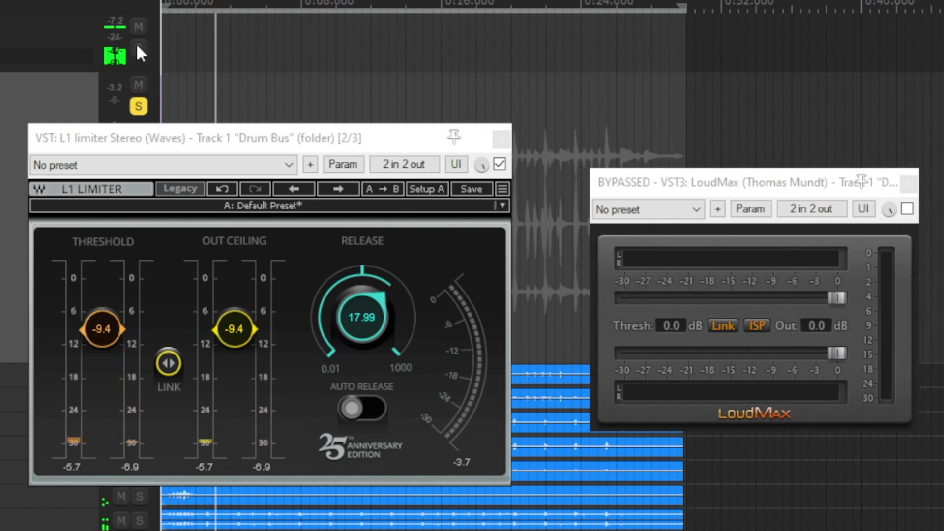
pyautogui.press('space')
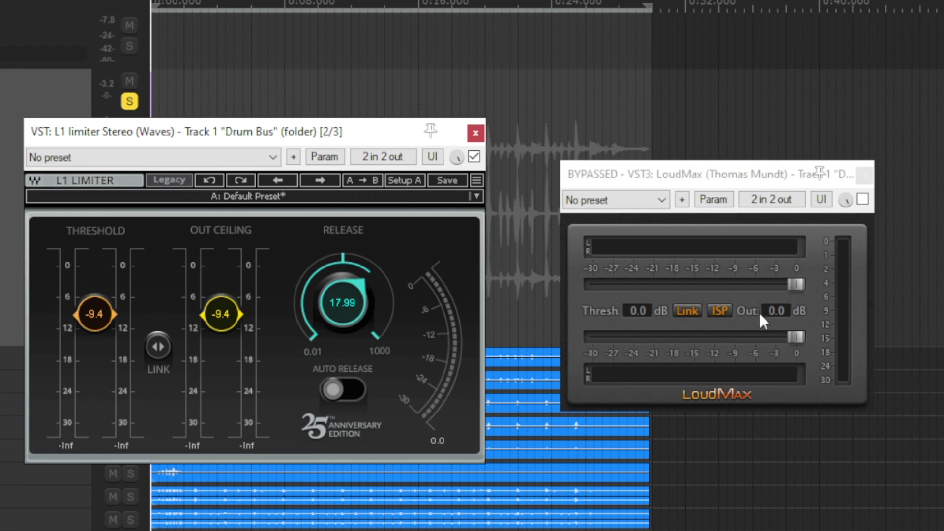
# Enable LoudMax in place of the L1 limiter, lower its linked threshold and output to -9.5 dB, and replay the drums.
pyautogui.press('space')
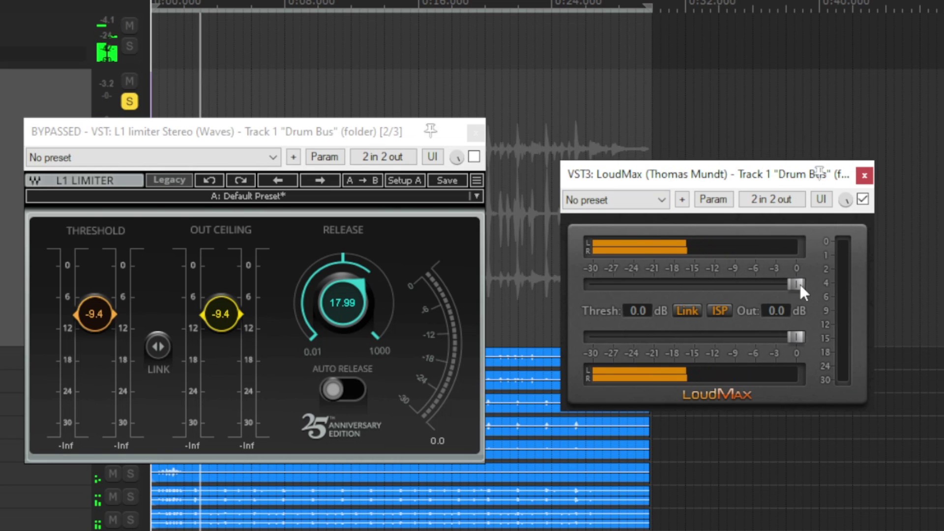
pyautogui.moveTo(800, 285); pyautogui.dragTo(731, 288)
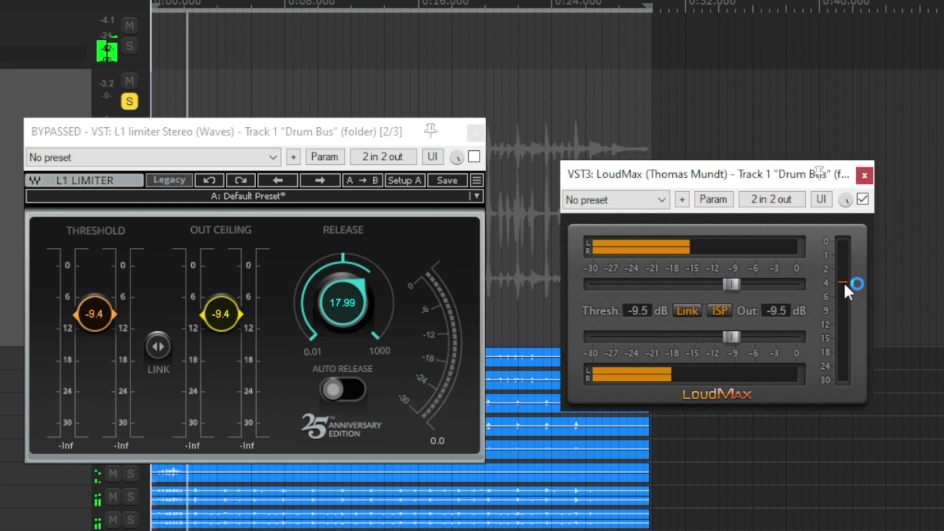
pyautogui.press('space')
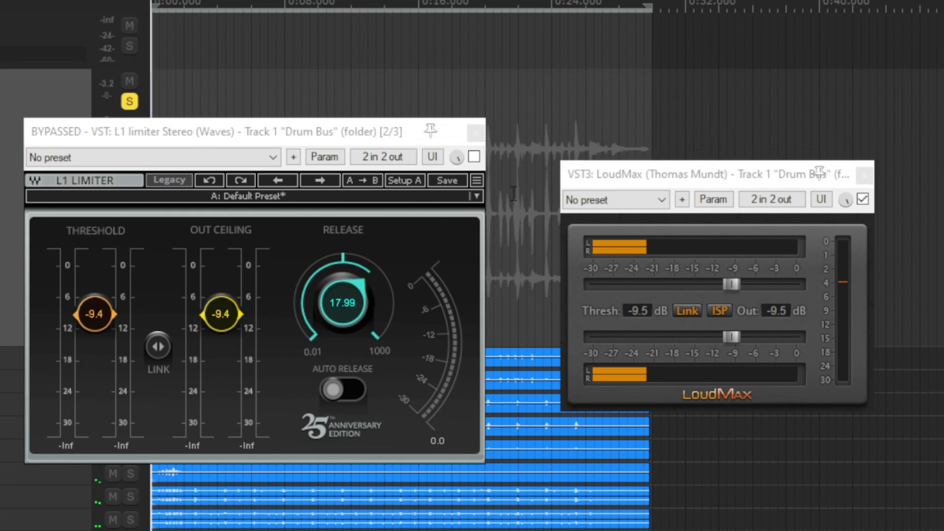
pyautogui.press('space')
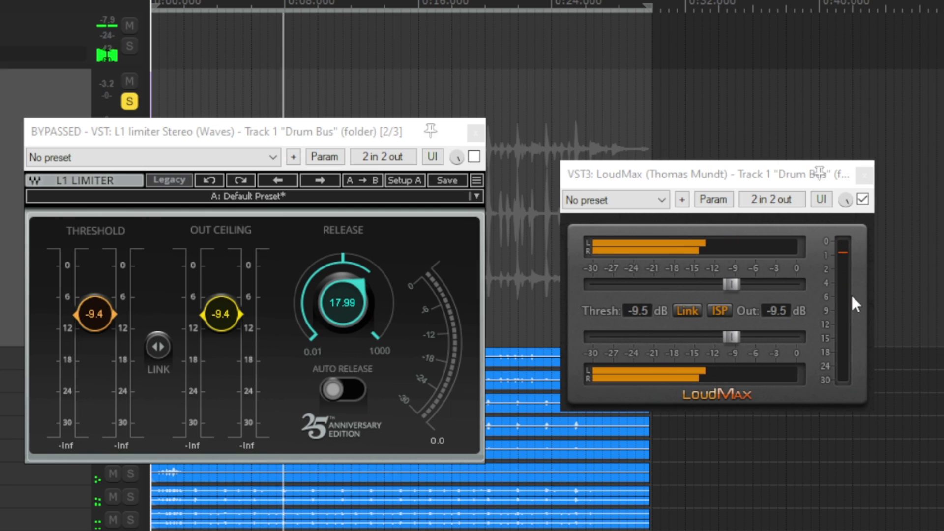
pyautogui.press('space')
pyautogui.press('space')
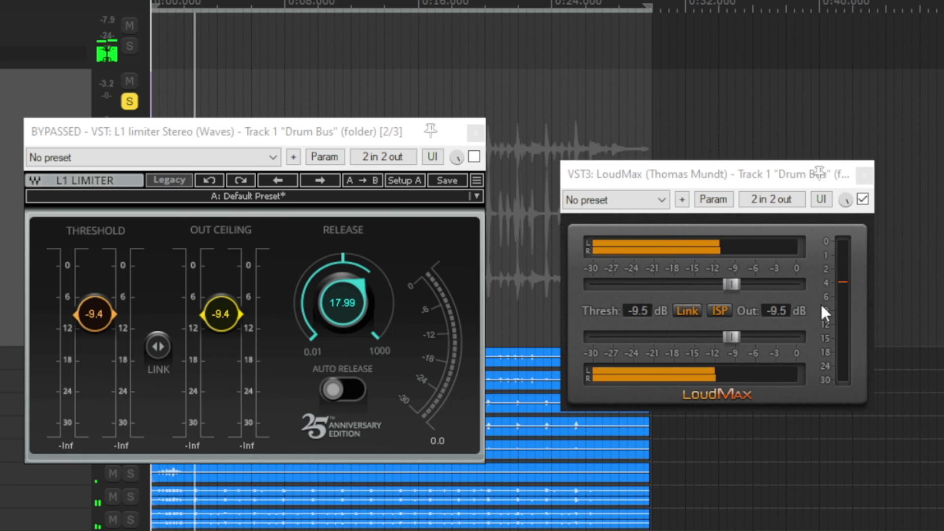
# Enable Link in LoudMax on the 09_BassDI track and play the bass with both limiters bypassed to check its peak level.
pyautogui.press('space')
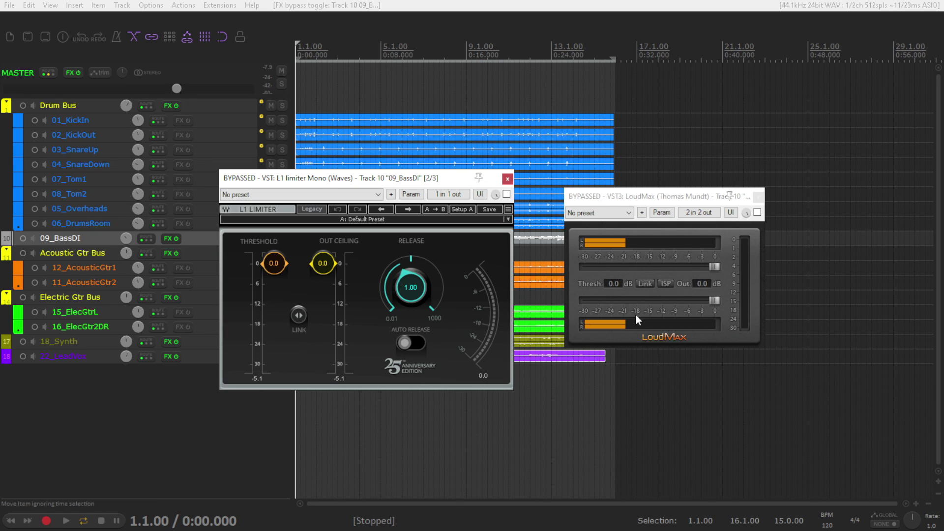
pyautogui.click(645, 284)
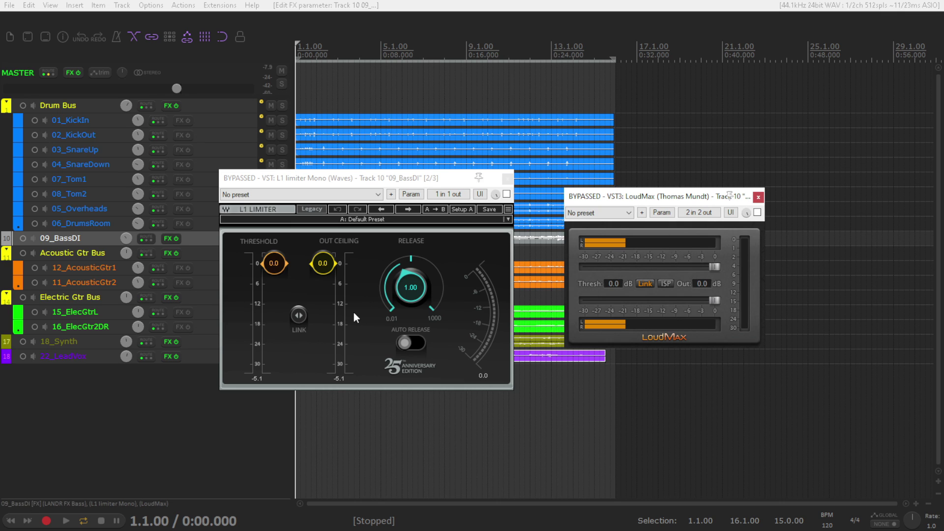
pyautogui.press('b')
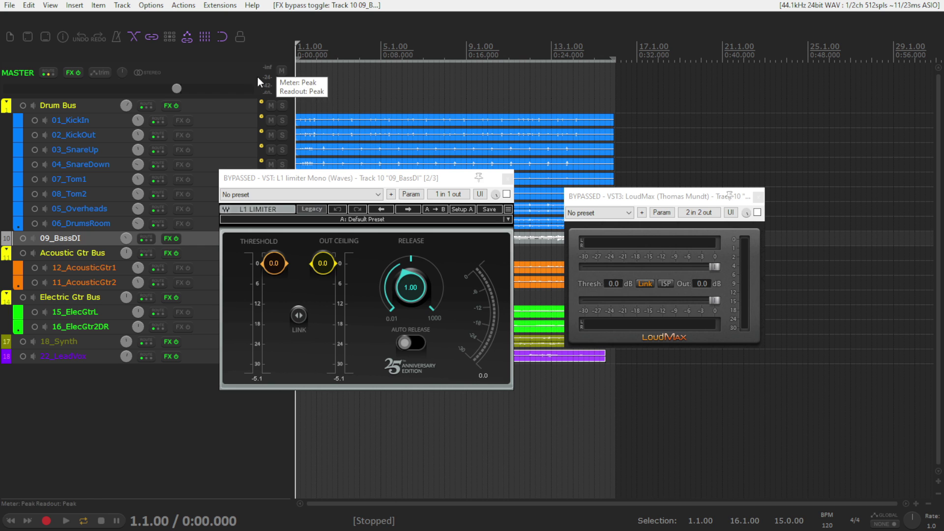
pyautogui.press('space')
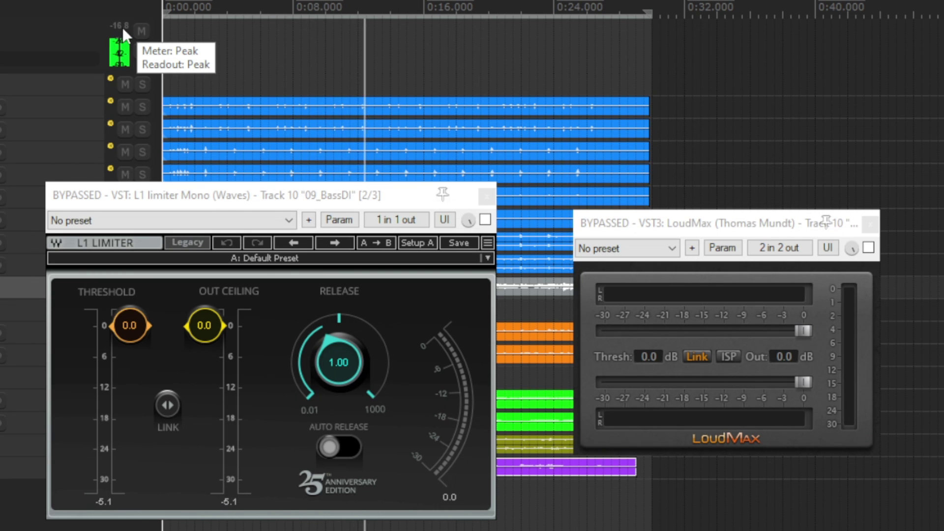
pyautogui.press('space')
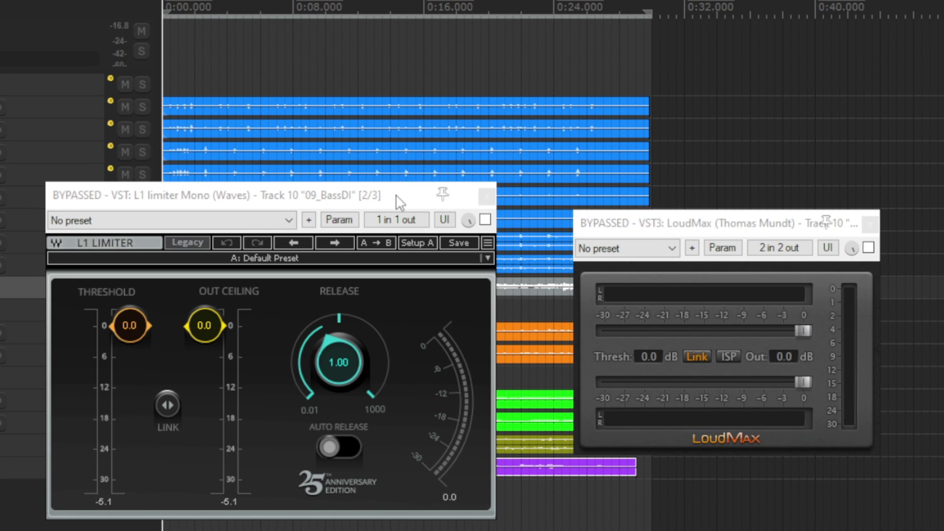
# Enable the bass track's L1 limiter, lower its linked threshold and out ceiling to -17.0, and set the release to 5.69.
pyautogui.click(485, 219)
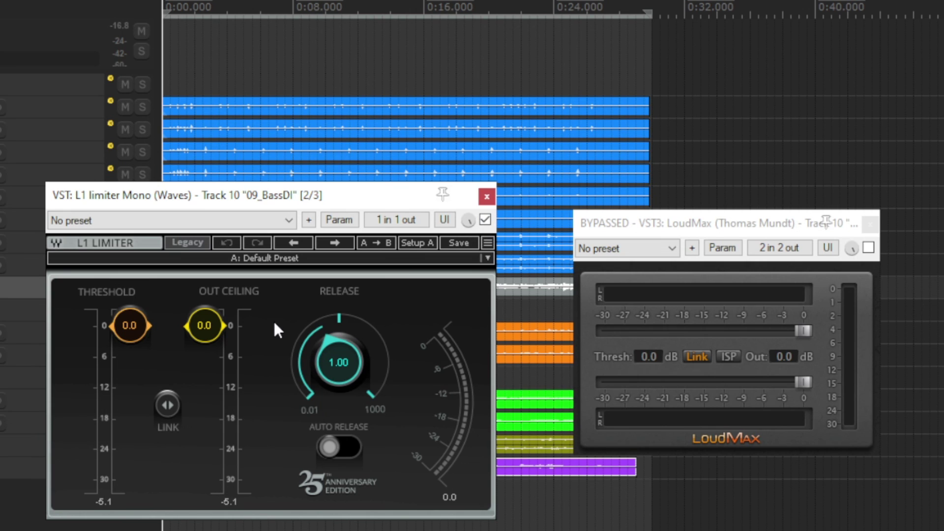
pyautogui.press('space')
pyautogui.moveTo(167, 404); pyautogui.dragTo(168, 492)
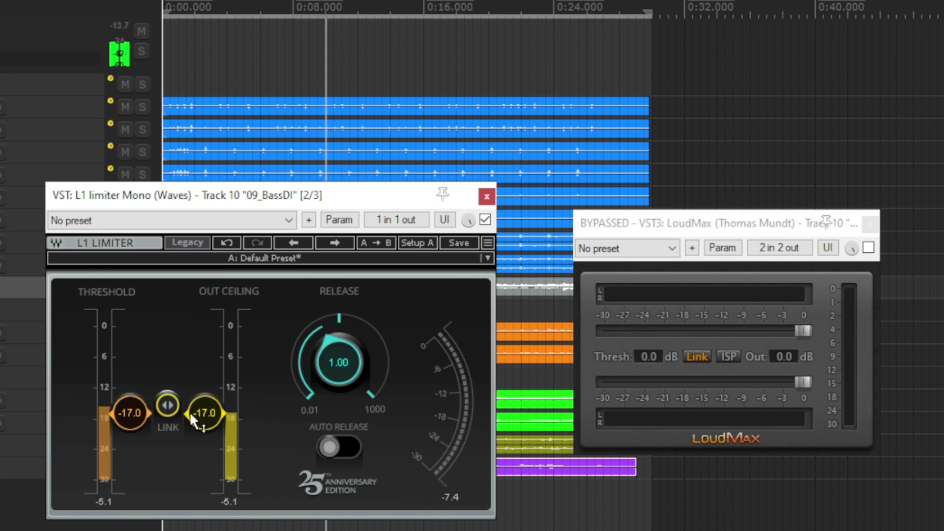
pyautogui.moveTo(166, 404); pyautogui.dragTo(167, 407)
pyautogui.moveTo(338, 363); pyautogui.dragTo(339, 336)
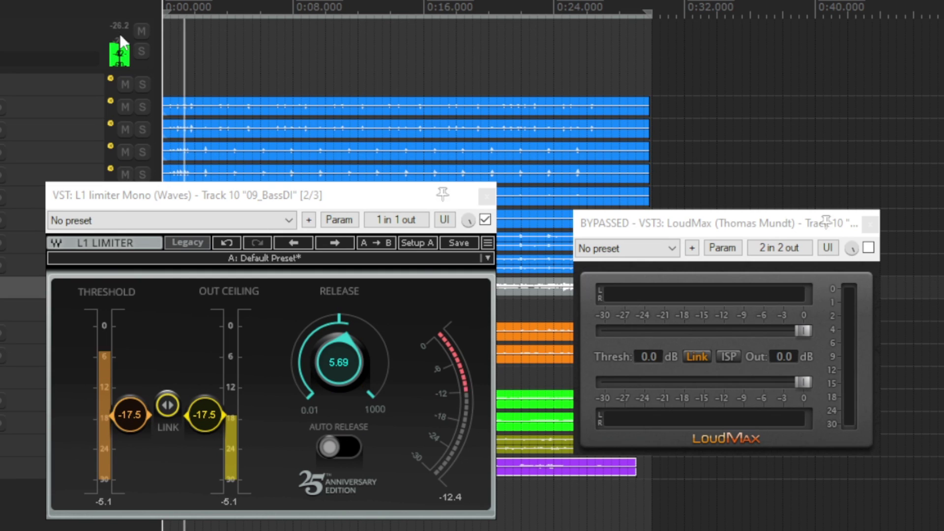
pyautogui.moveTo(174, 406); pyautogui.dragTo(174, 403)
pyautogui.press('space')
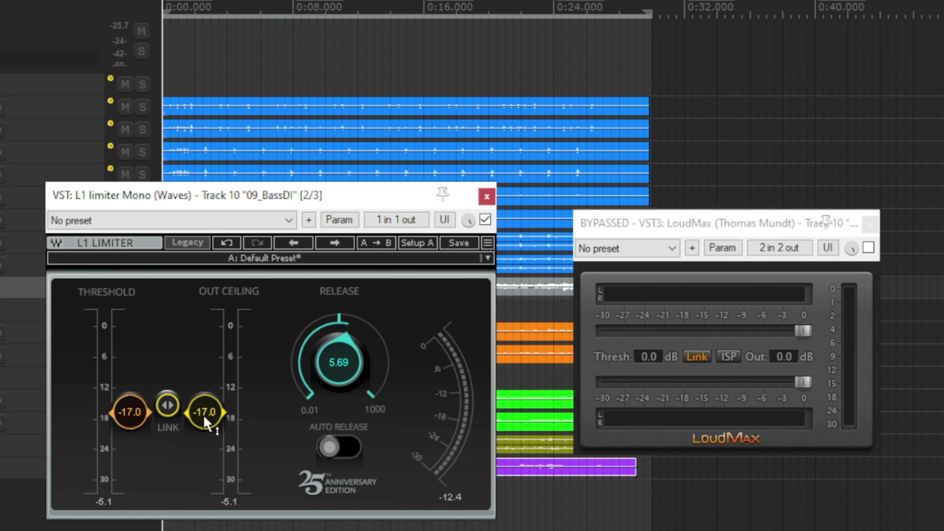
# Replay the bass and compare its sound with the L1 limiter bypassed and active.
pyautogui.press('space')
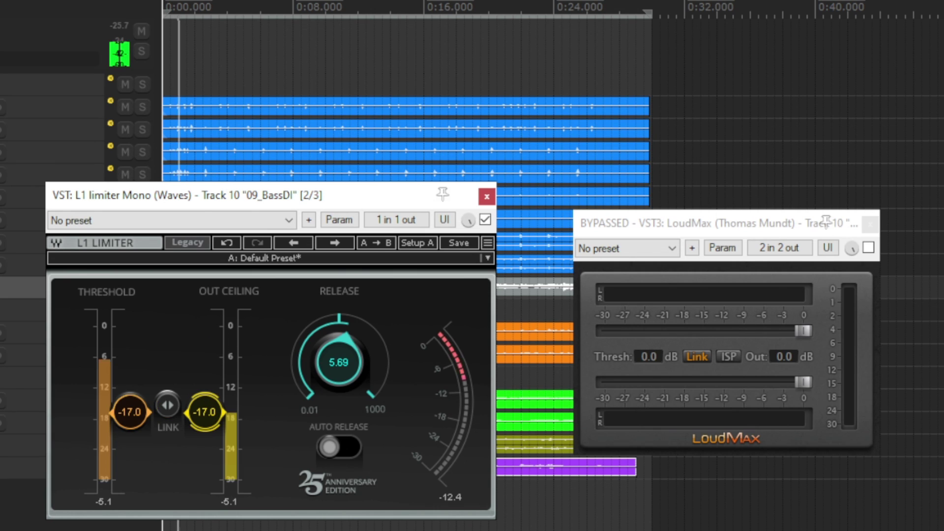
pyautogui.click(485, 220)
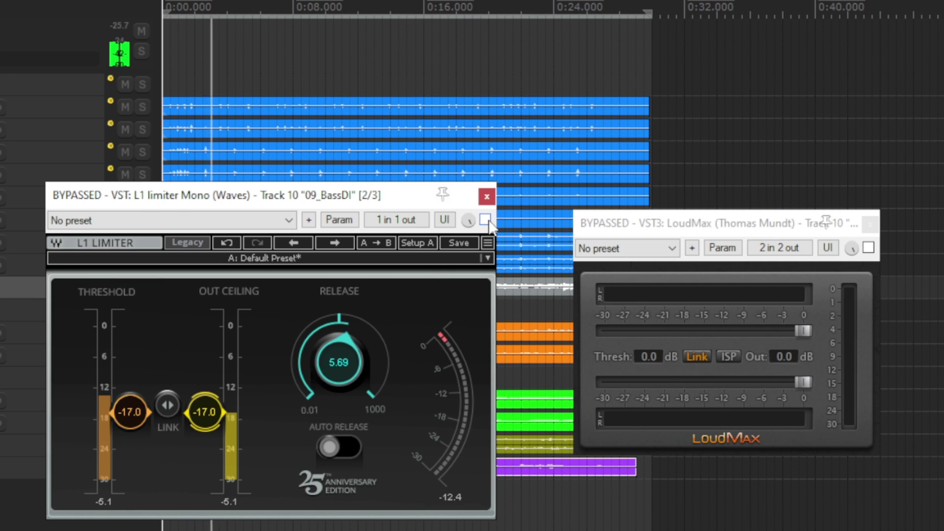
pyautogui.click(486, 220)
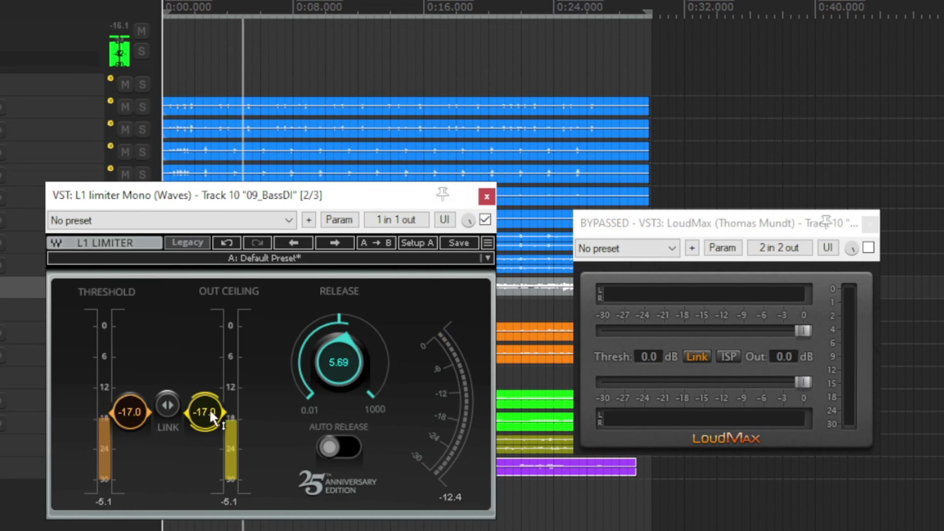
# Raise the L1 limiter's out ceiling to -11.9, comparing against the bypassed level during playback, and leave the limiter bypassed.
pyautogui.moveTo(204, 412); pyautogui.dragTo(205, 382)
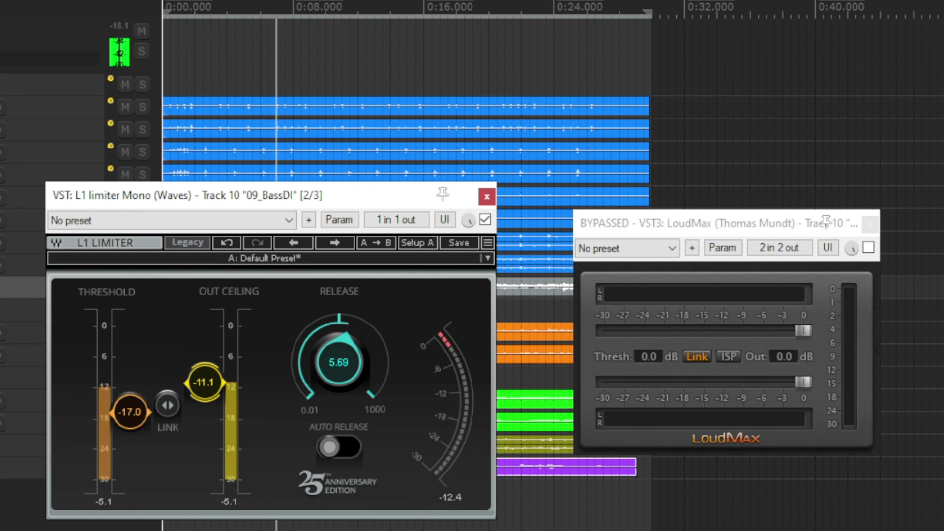
pyautogui.click(485, 220)
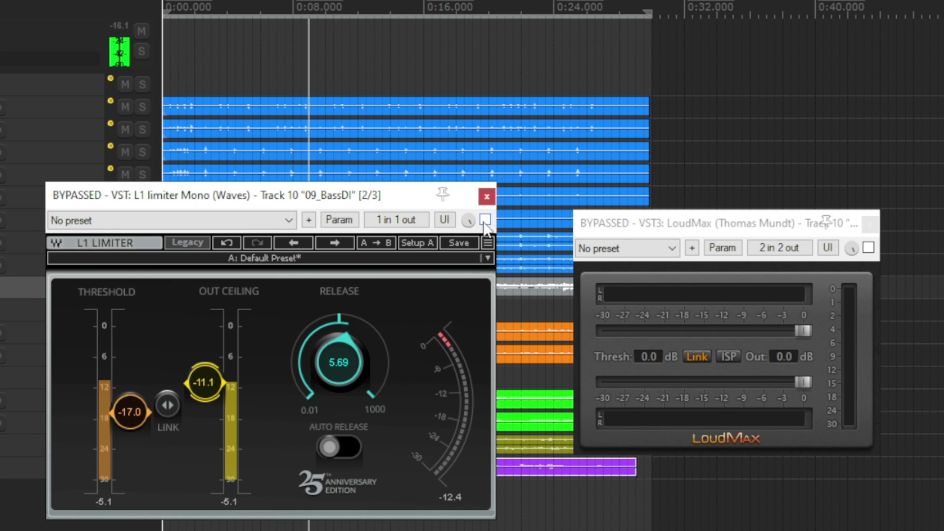
pyautogui.click(485, 220)
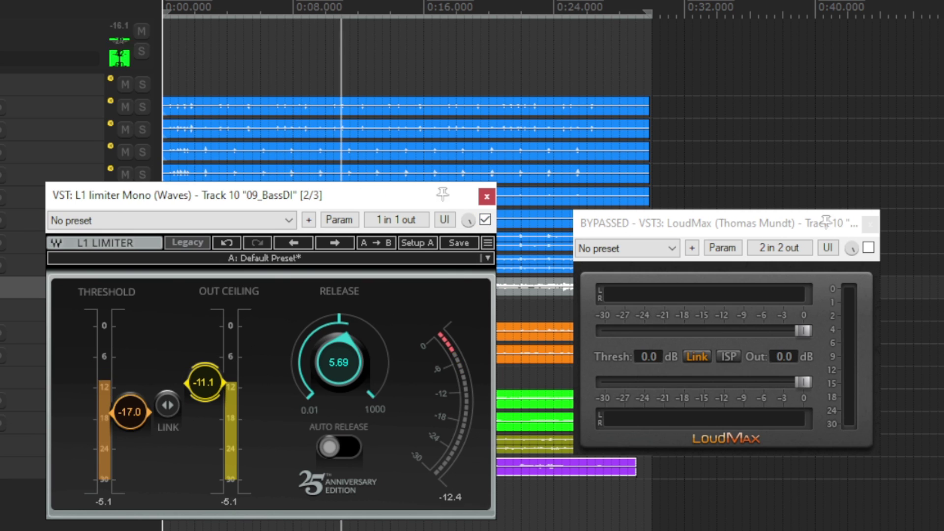
pyautogui.moveTo(204, 382); pyautogui.dragTo(205, 384)
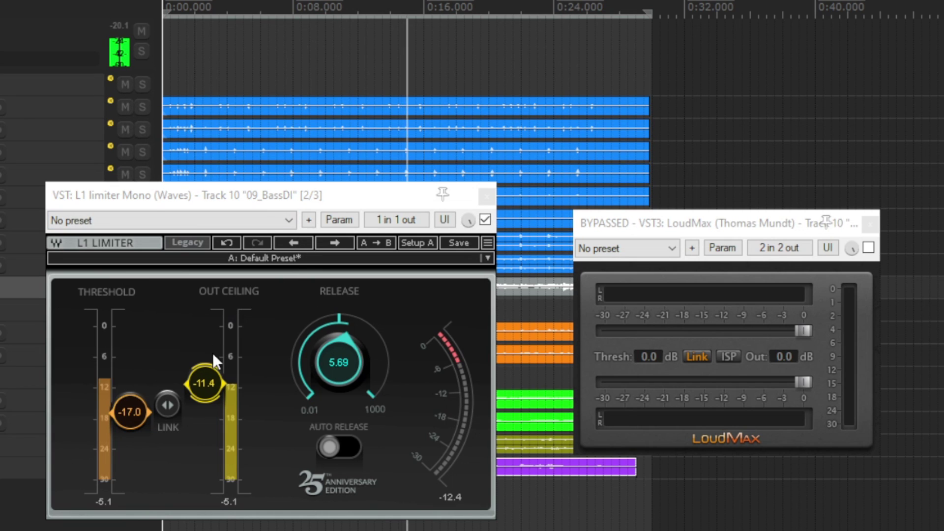
pyautogui.moveTo(204, 383); pyautogui.dragTo(205, 386)
pyautogui.click(485, 220)
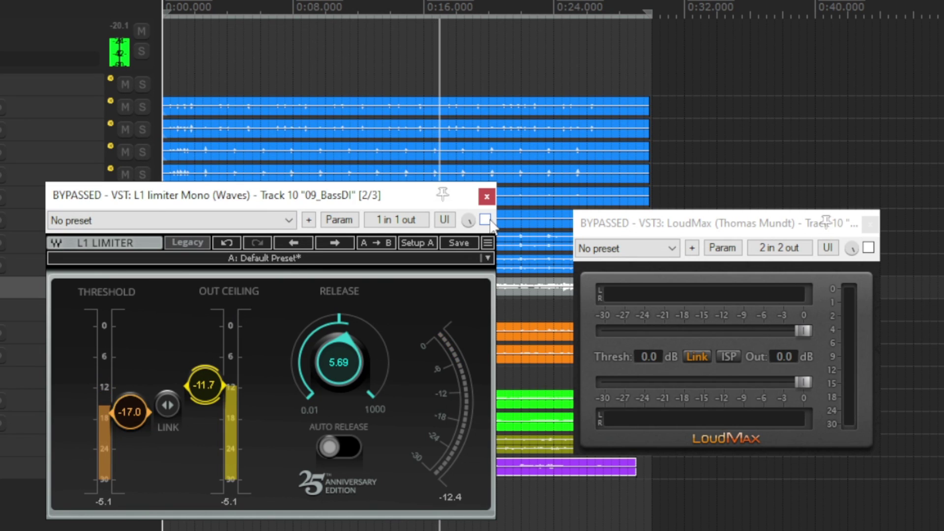
pyautogui.click(485, 219)
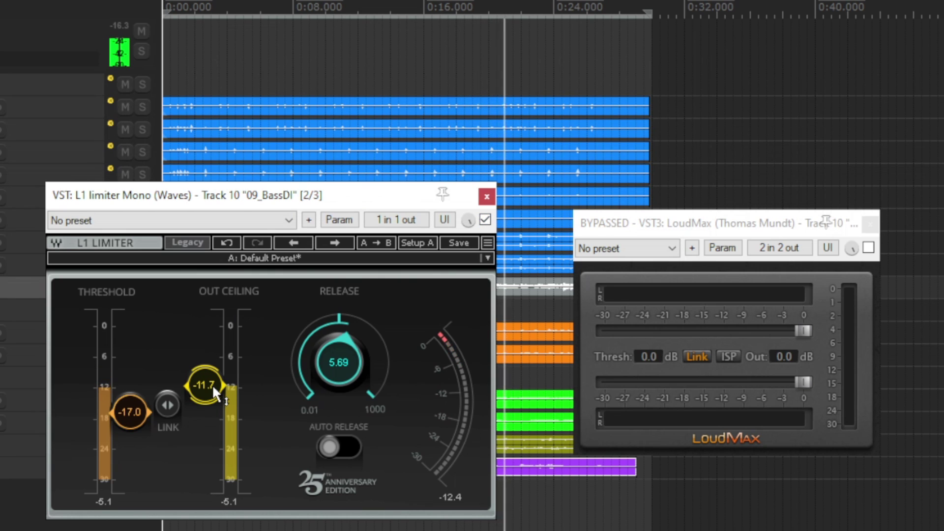
pyautogui.moveTo(211, 385); pyautogui.dragTo(212, 387)
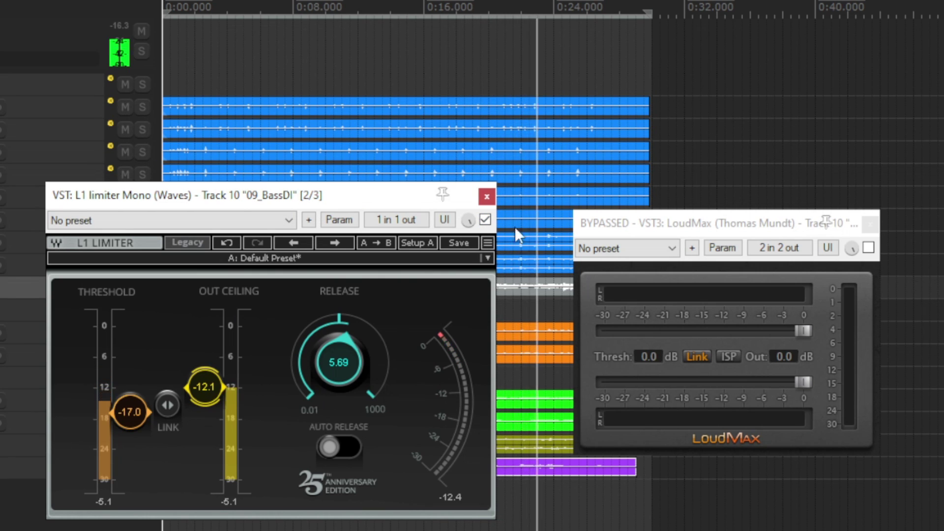
pyautogui.click(485, 220)
pyautogui.click(485, 220)
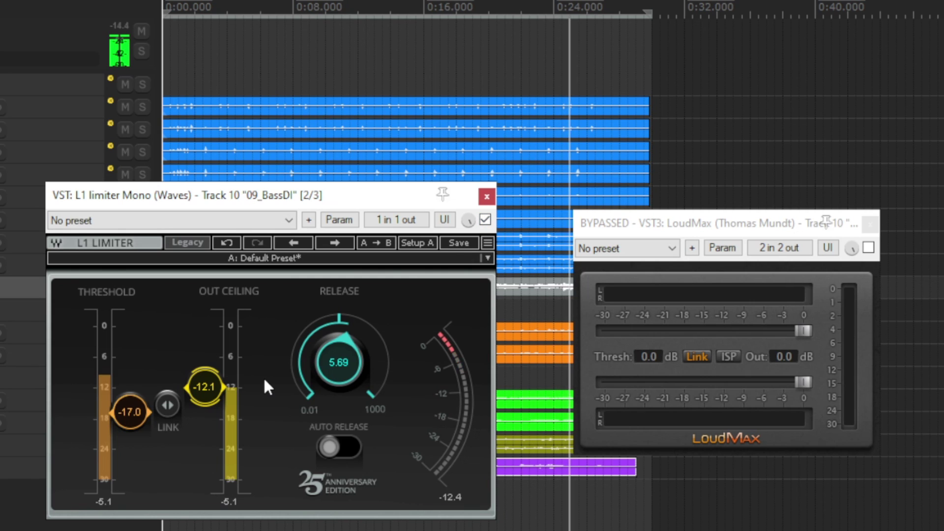
pyautogui.moveTo(214, 387); pyautogui.dragTo(214, 386)
pyautogui.click(485, 220)
pyautogui.press('space')
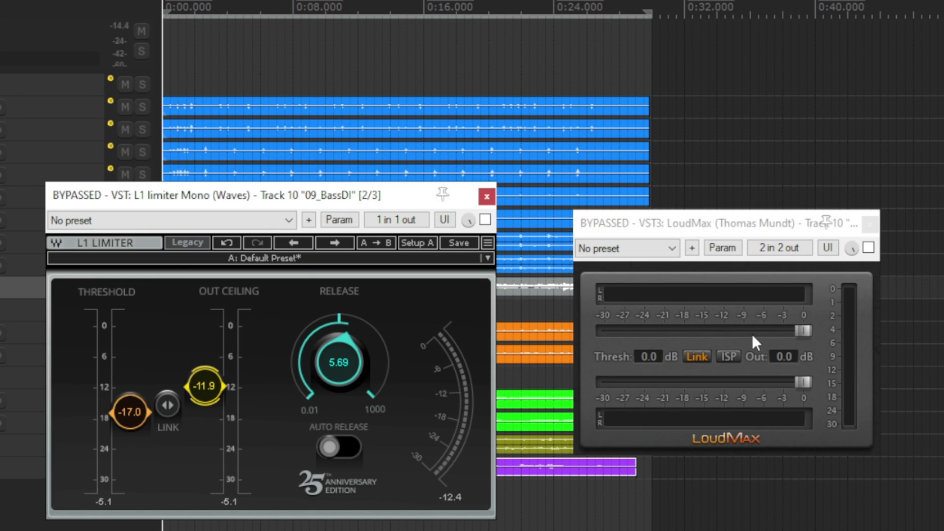
# Replay the bass, enable LoudMax, and lower its linked threshold and output to -17.1 dB while checking the master peak level.
pyautogui.press('space')
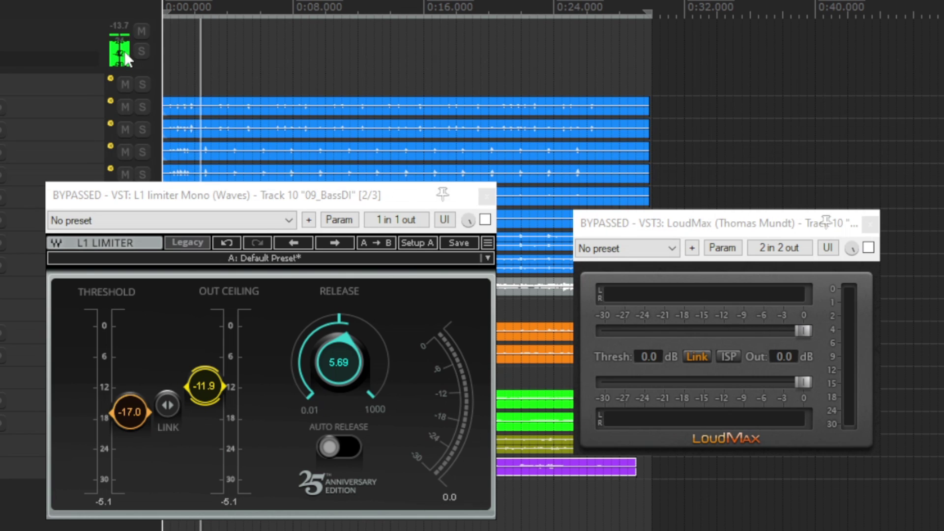
pyautogui.click(868, 247)
pyautogui.moveTo(804, 328); pyautogui.dragTo(689, 329)
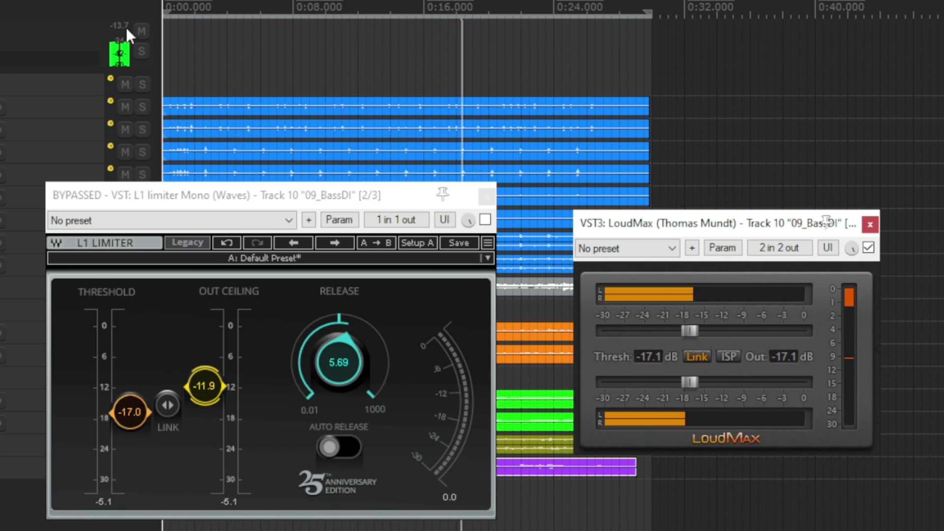
pyautogui.click(139, 51)
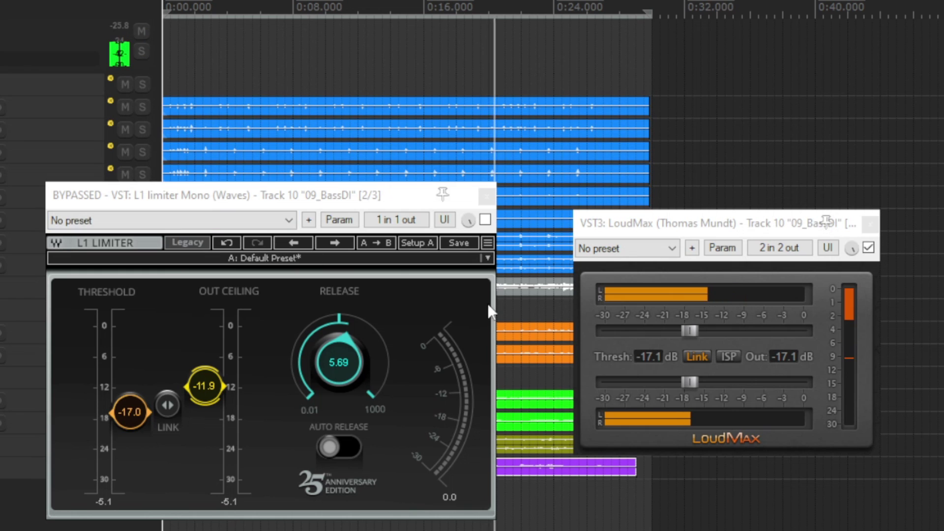
# Raise LoudMax's output alone to -11.9 dB, toggling its bypass during playback to match the unprocessed bass level.
pyautogui.moveTo(692, 379); pyautogui.dragTo(727, 382)
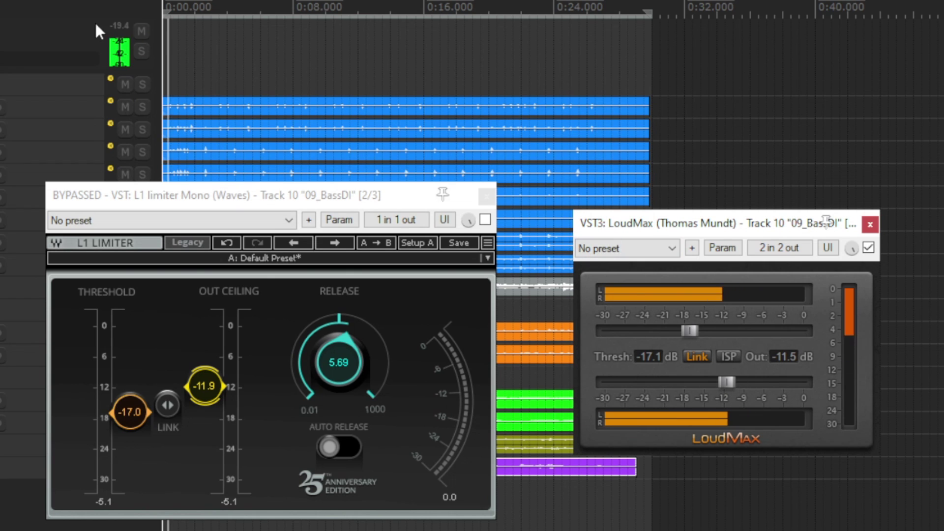
pyautogui.click(127, 31)
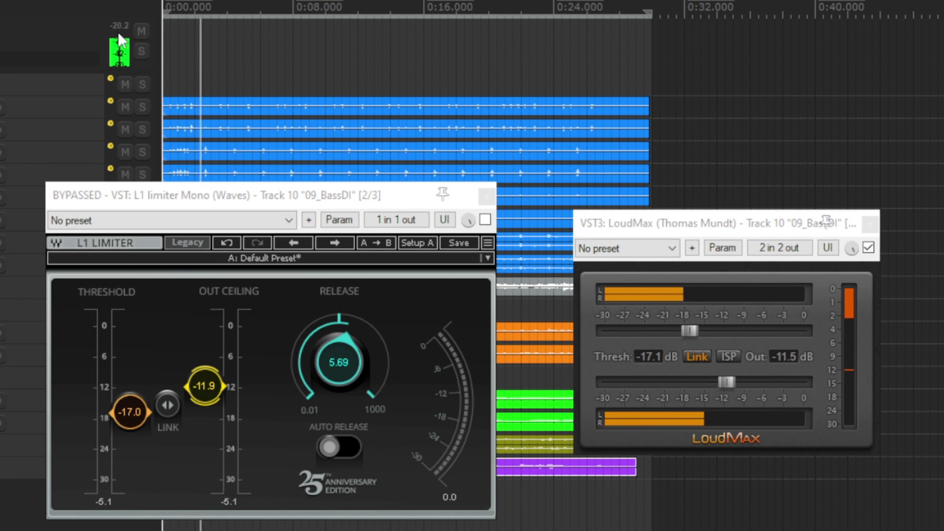
pyautogui.click(868, 248)
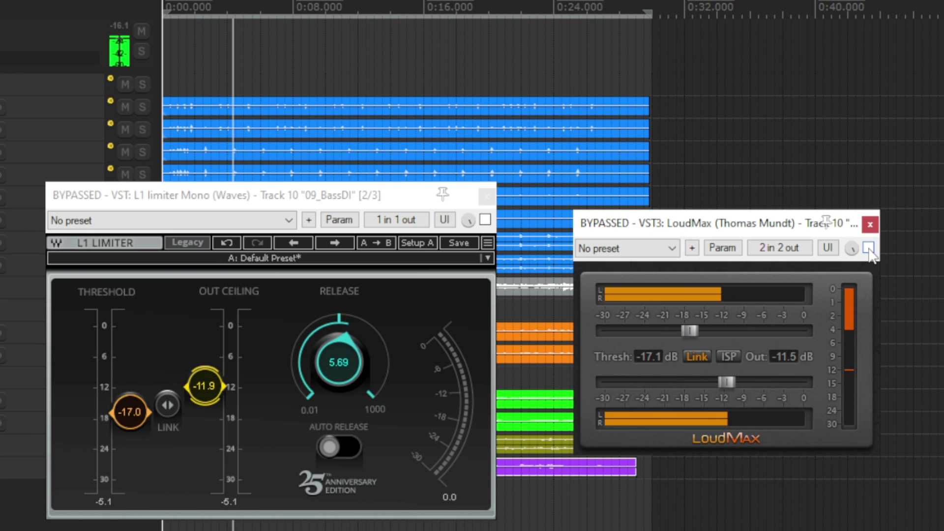
pyautogui.click(868, 248)
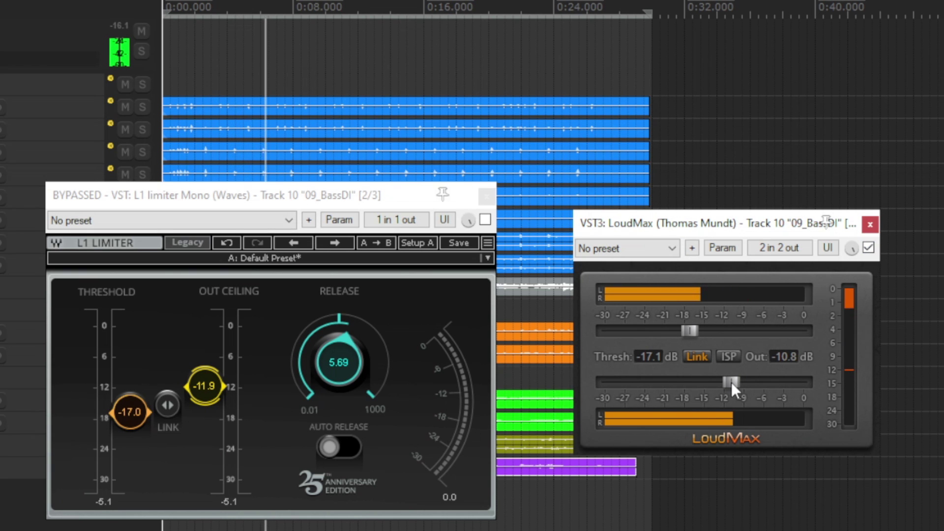
pyautogui.moveTo(730, 382); pyautogui.dragTo(728, 382)
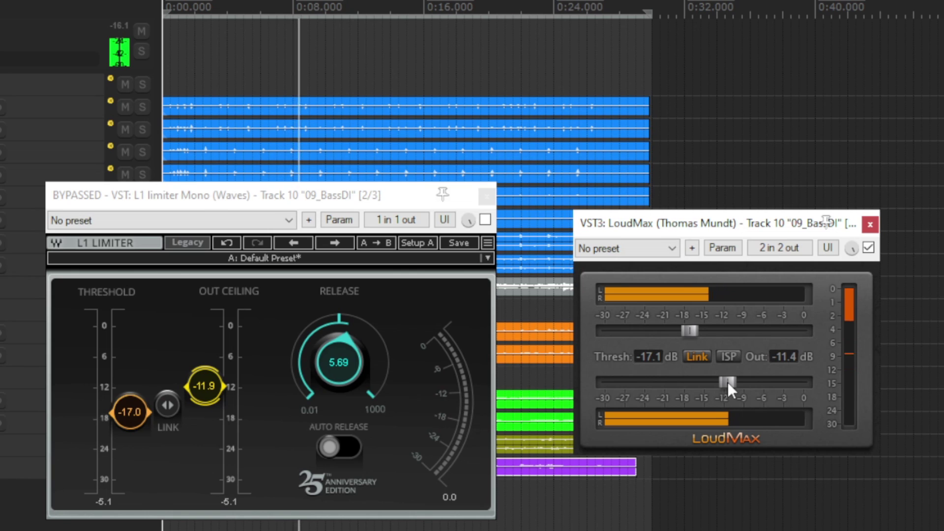
pyautogui.click(868, 247)
pyautogui.click(868, 248)
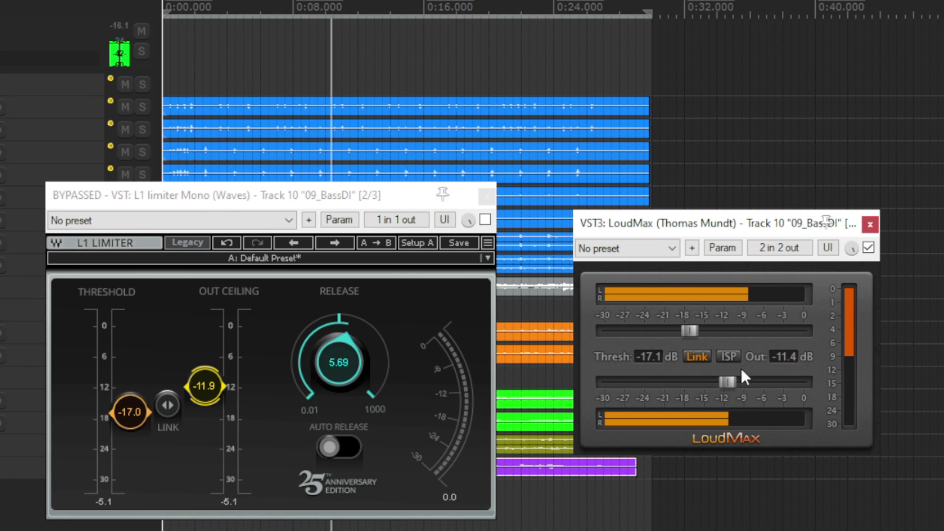
pyautogui.moveTo(728, 383); pyautogui.dragTo(723, 385)
pyautogui.press('space')
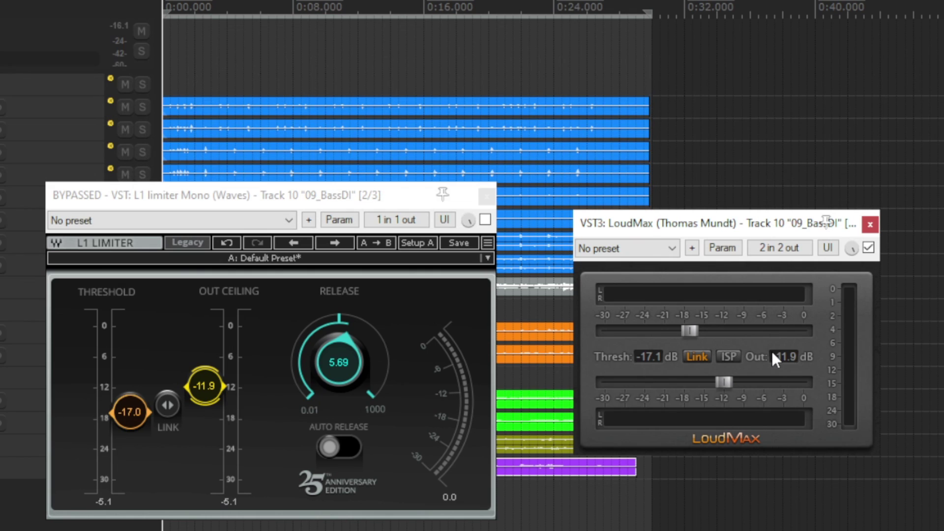
# Replay the bass and compare LoudMax, the L1 limiter and the fully bypassed sound in turn.
pyautogui.press('space')
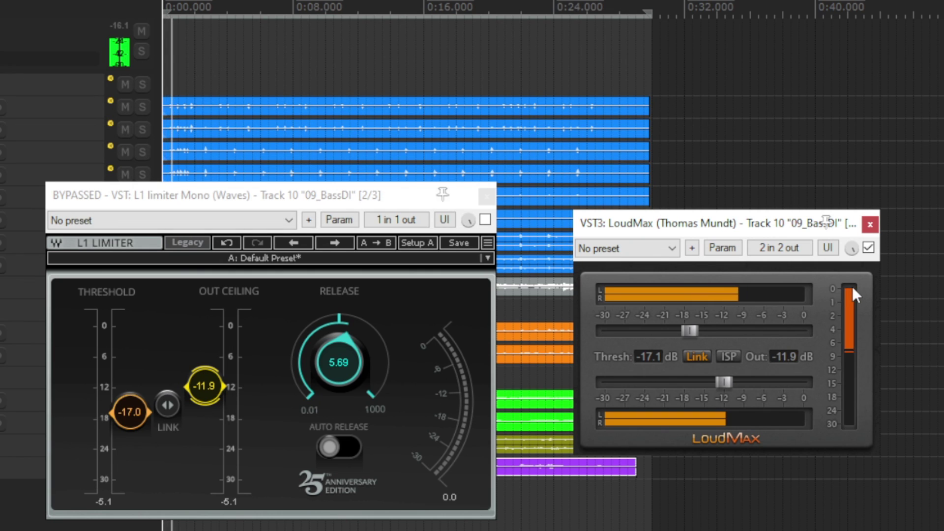
pyautogui.click(868, 247)
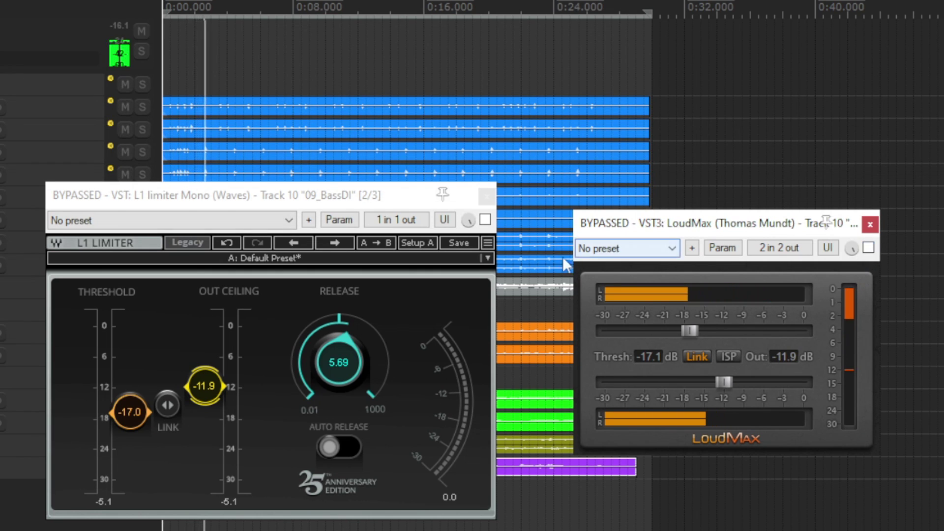
pyautogui.click(485, 219)
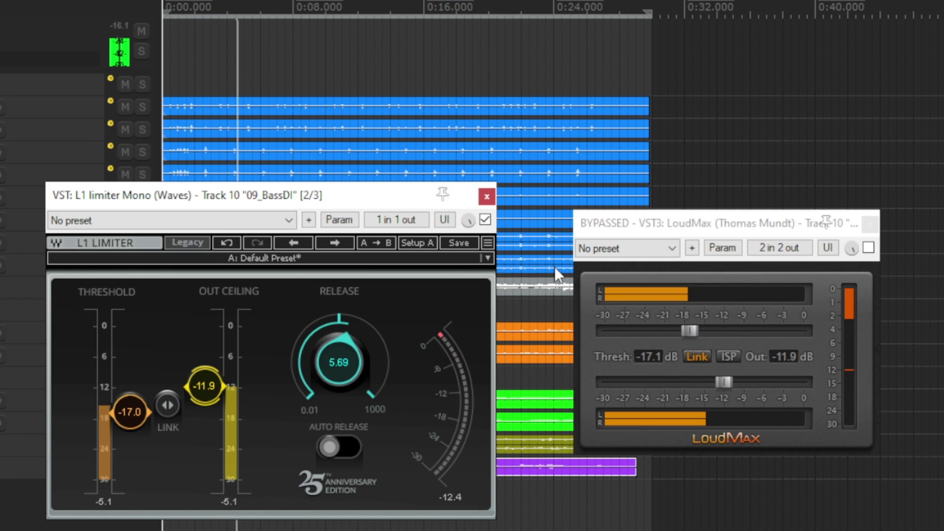
pyautogui.click(484, 220)
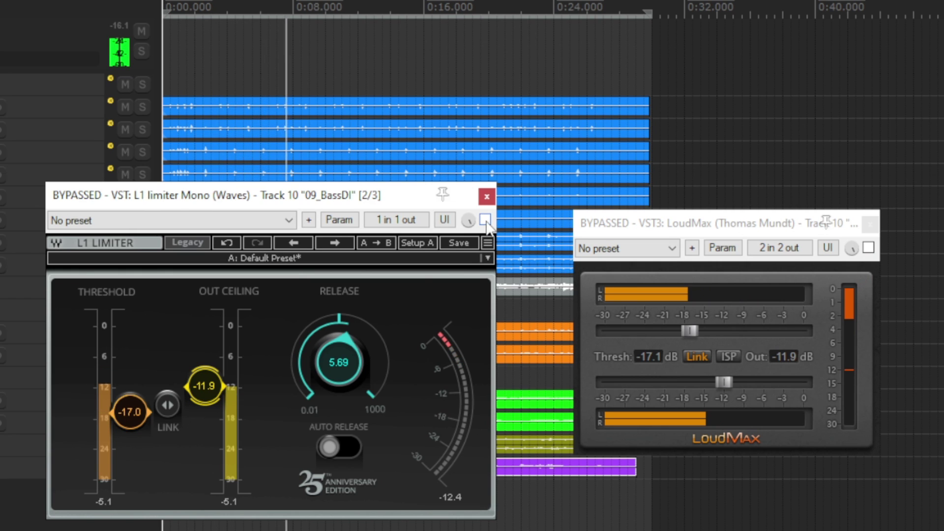
# Close the LoudMax and L1 limiter windows of the bass, leaving both bypassed, and unsolo the 09_BassDI track.
pyautogui.click(868, 248)
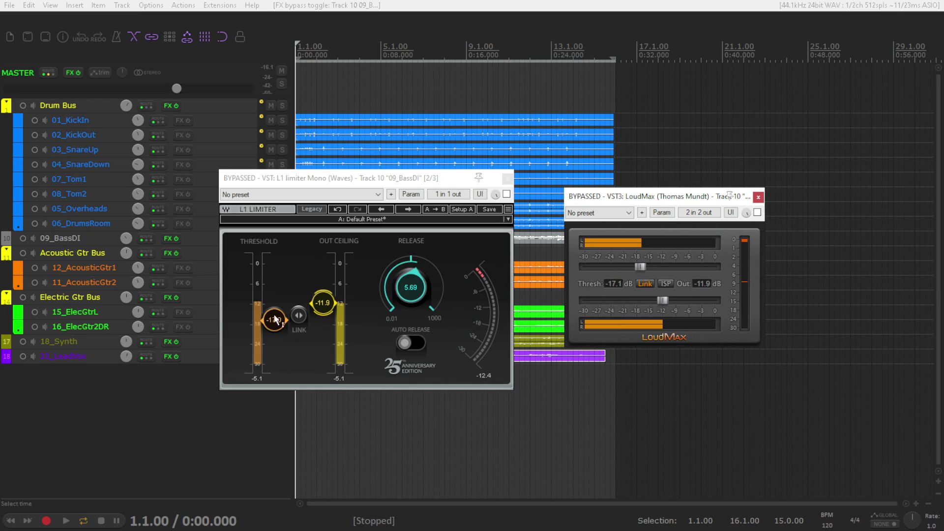
pyautogui.click(758, 197)
pyautogui.click(508, 179)
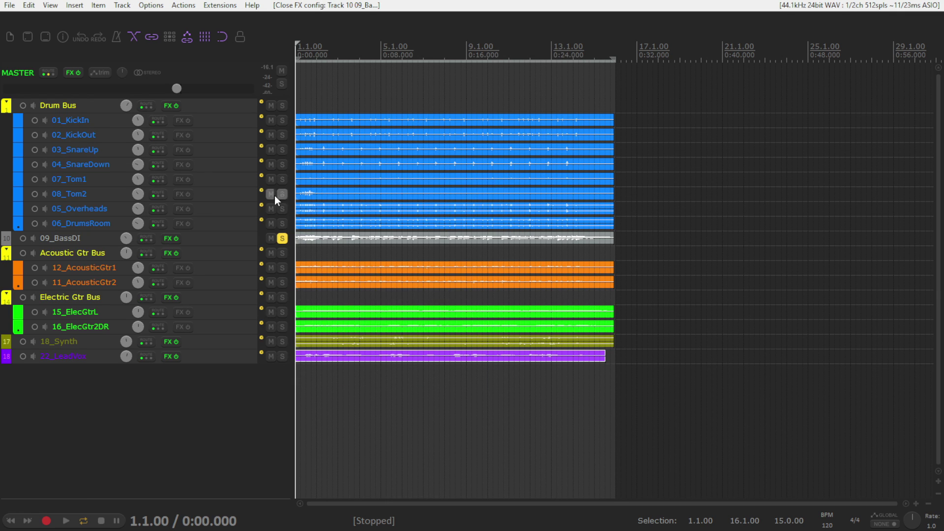
pyautogui.click(284, 238)
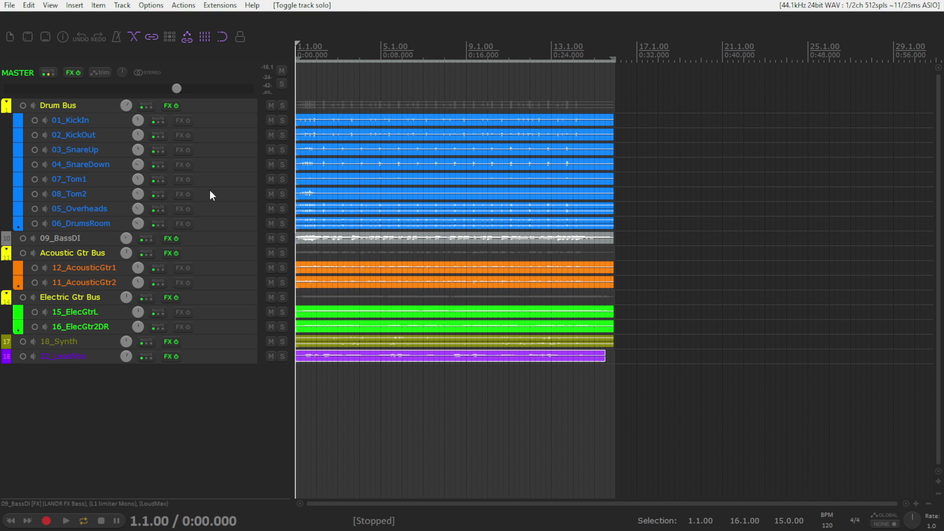
# Bring up the master track's L1 limiter and LoudMax, and set the out ceiling of each to -0.5 dB.
pyautogui.press('f')
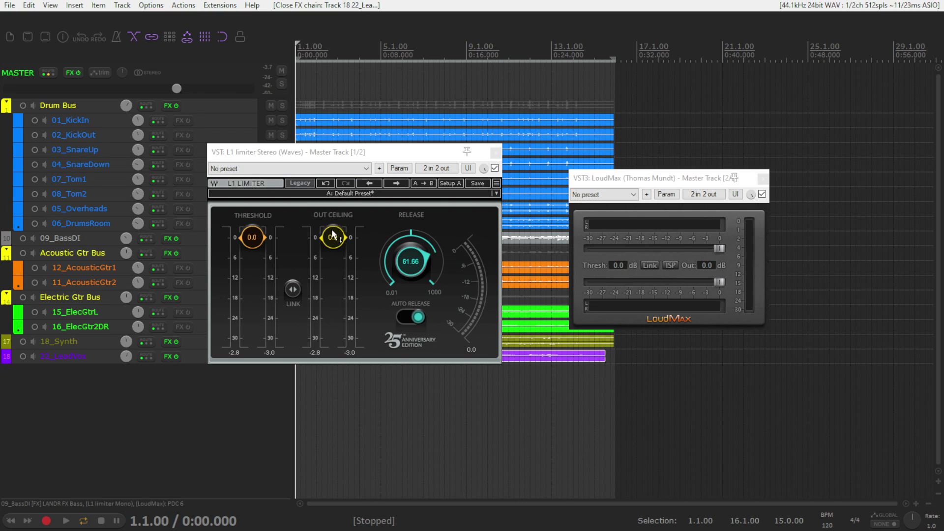
pyautogui.moveTo(339, 241); pyautogui.dragTo(339, 243)
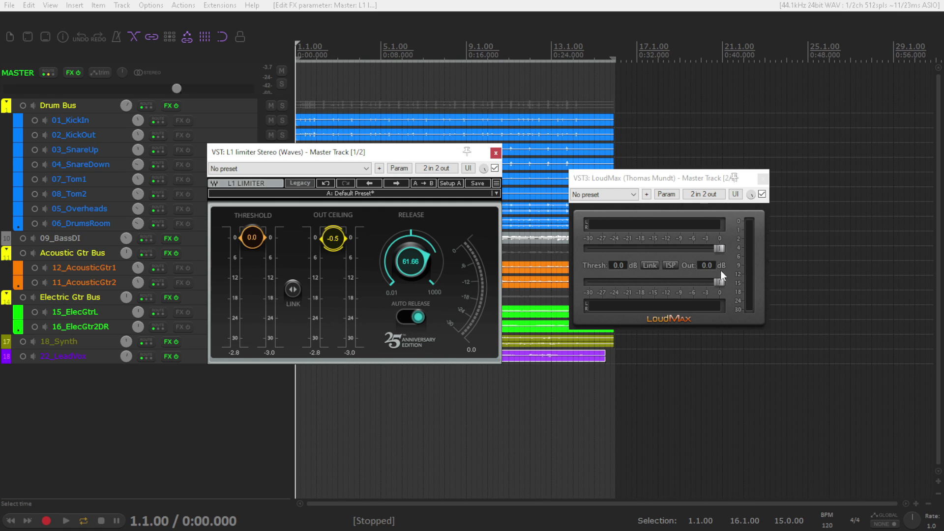
pyautogui.click(723, 282)
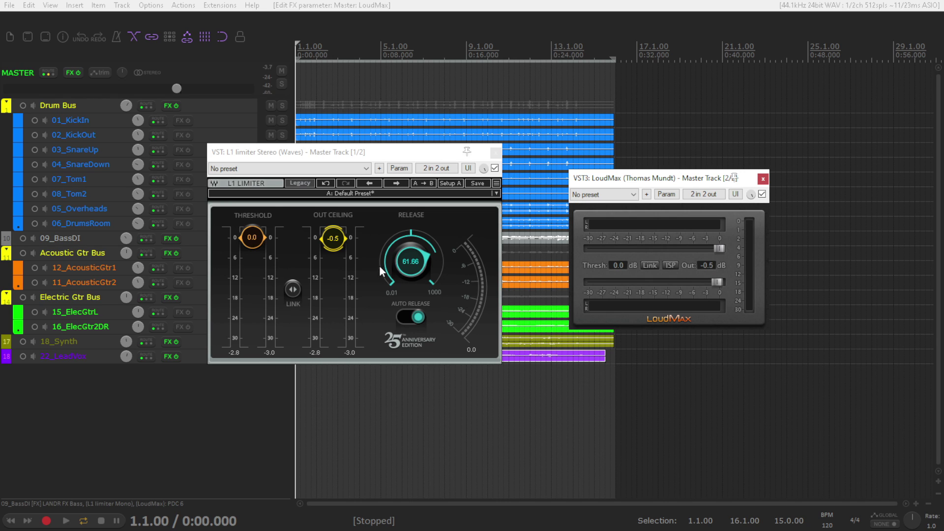
# Turn off auto release on the master's L1 limiter and enable ISP on LoudMax.
pyautogui.click(411, 317)
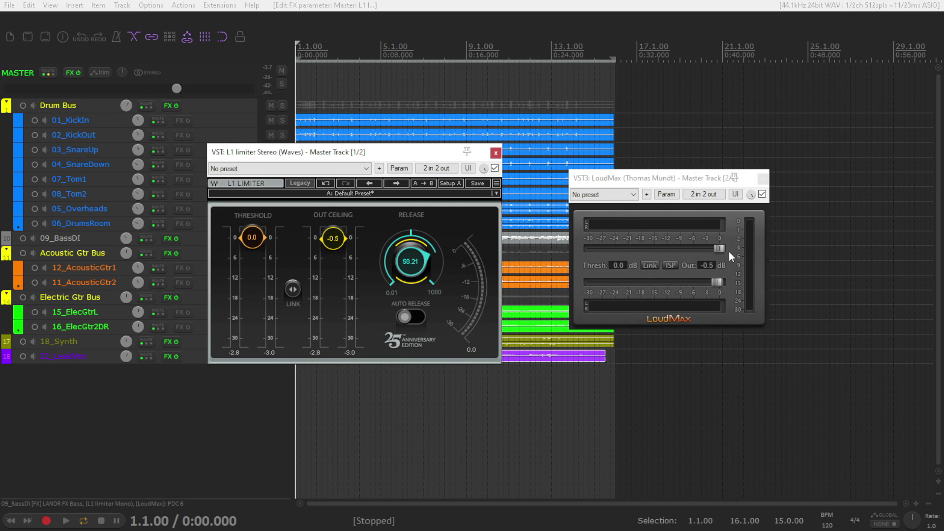
pyautogui.click(704, 266)
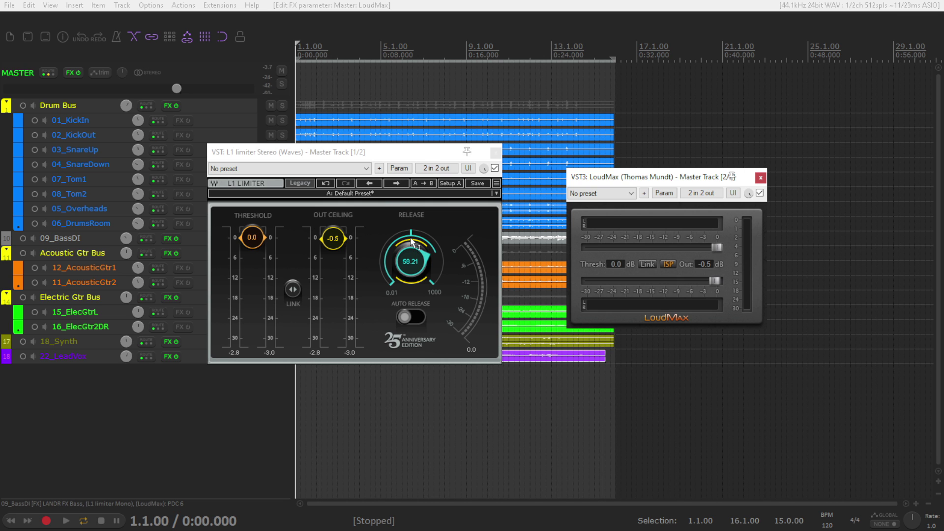
# Bypass LoudMax on the master, play the full mix, and lower the L1 limiter's threshold to -10.5.
pyautogui.click(760, 193)
pyautogui.press('space')
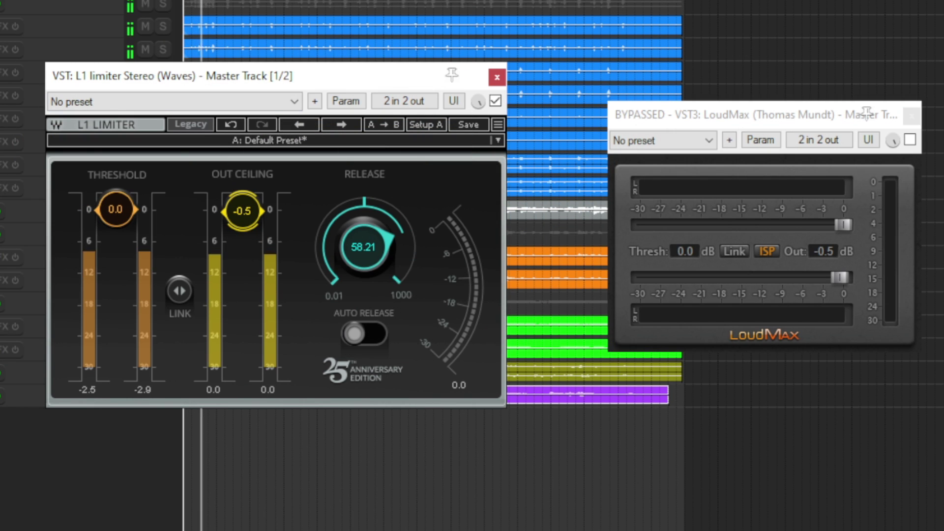
pyautogui.moveTo(122, 212); pyautogui.dragTo(133, 269)
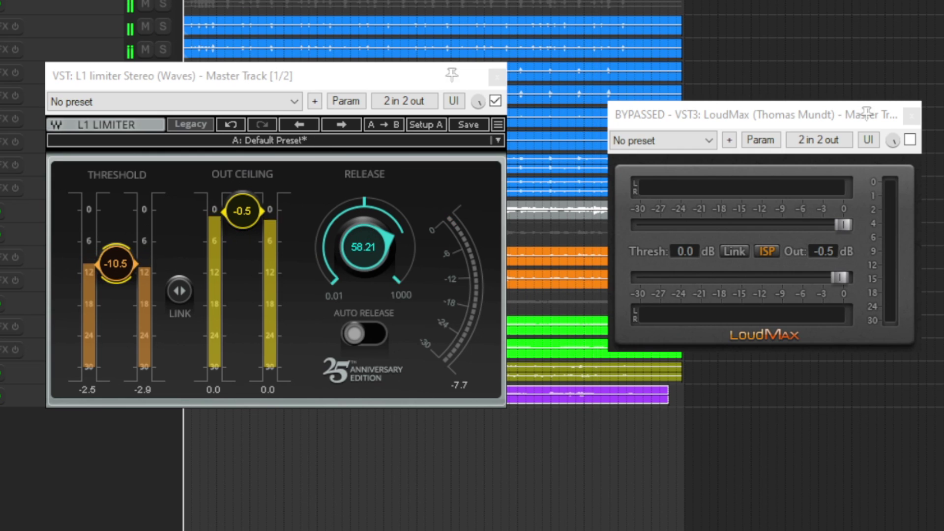
# Replace the L1 limiter with LoudMax as the active limiter, lower its threshold to -10.6 dB, and compare it against bypass during playback.
pyautogui.press('b')
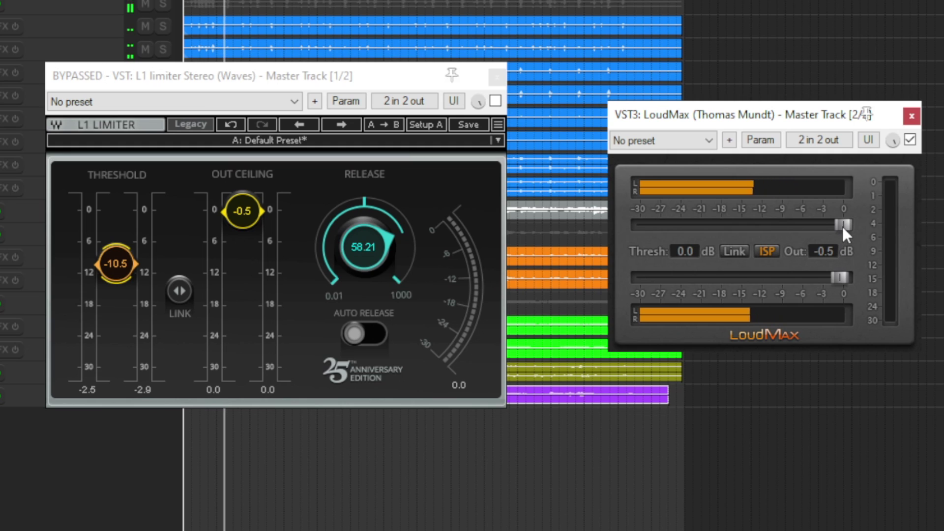
pyautogui.moveTo(842, 226); pyautogui.dragTo(770, 225)
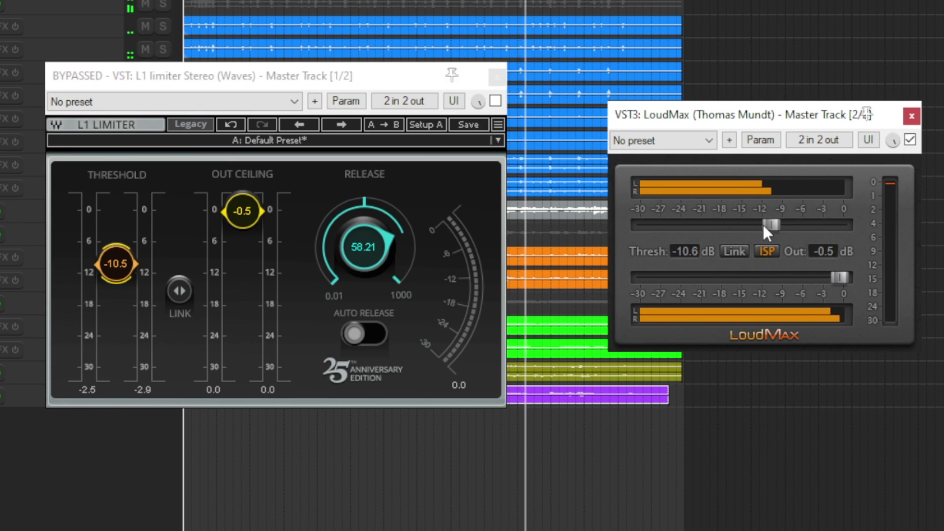
pyautogui.click(910, 141)
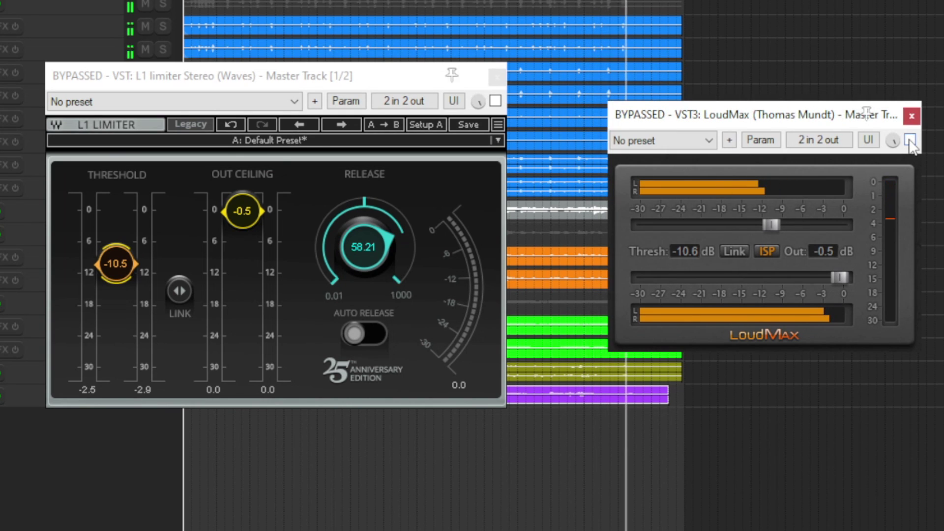
pyautogui.click(909, 141)
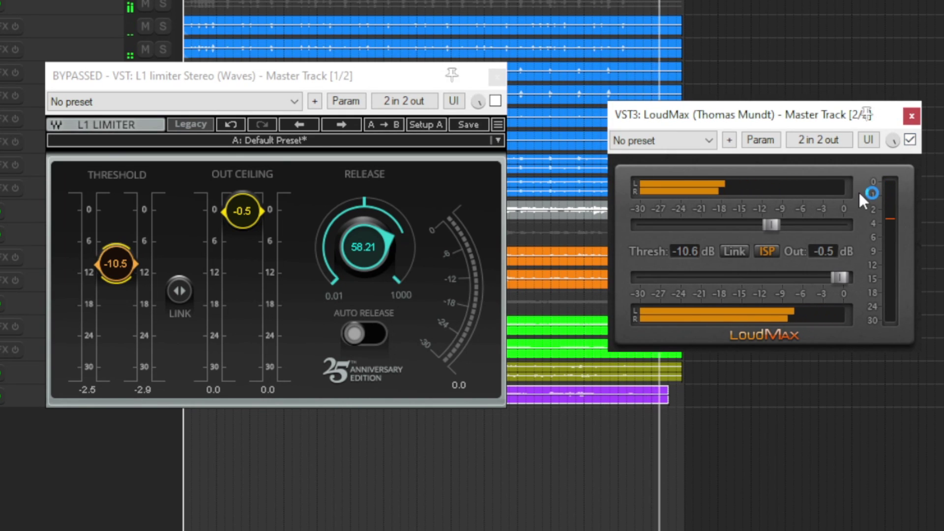
# Compare the L1 limiter and LoudMax on the master by alternately enabling and bypassing each during playback.
pyautogui.click(910, 140)
pyautogui.click(495, 101)
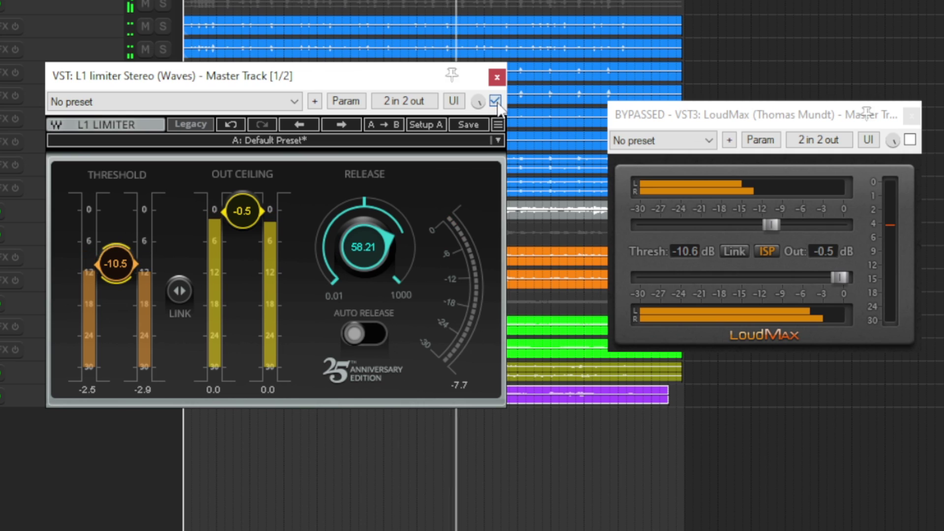
pyautogui.click(495, 100)
pyautogui.click(909, 140)
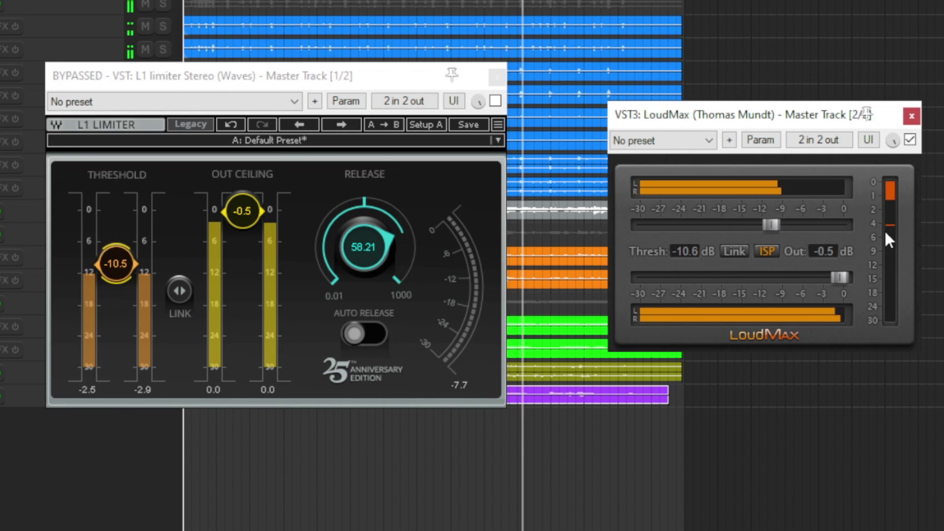
pyautogui.click(909, 140)
pyautogui.click(496, 101)
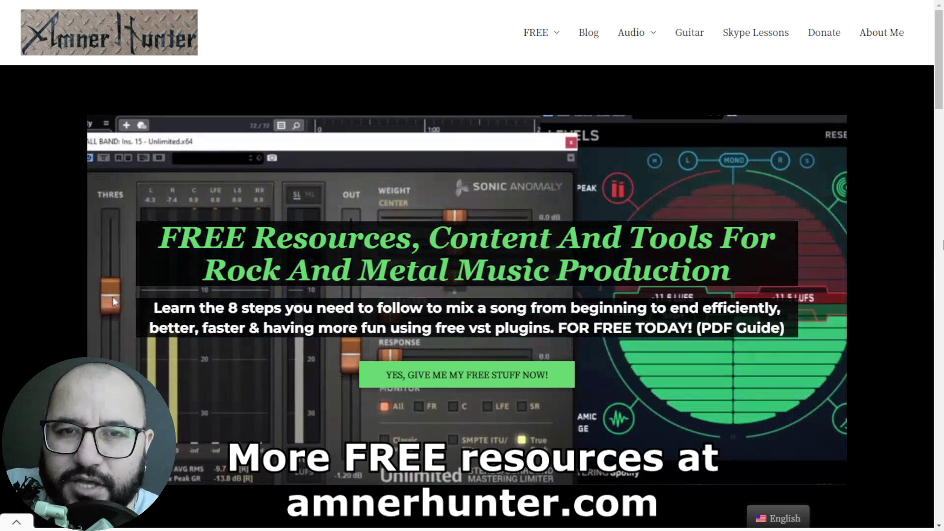
# Switch to the music production website in the browser and show its FREE resource categories.
pyautogui.moveTo(539, 47)
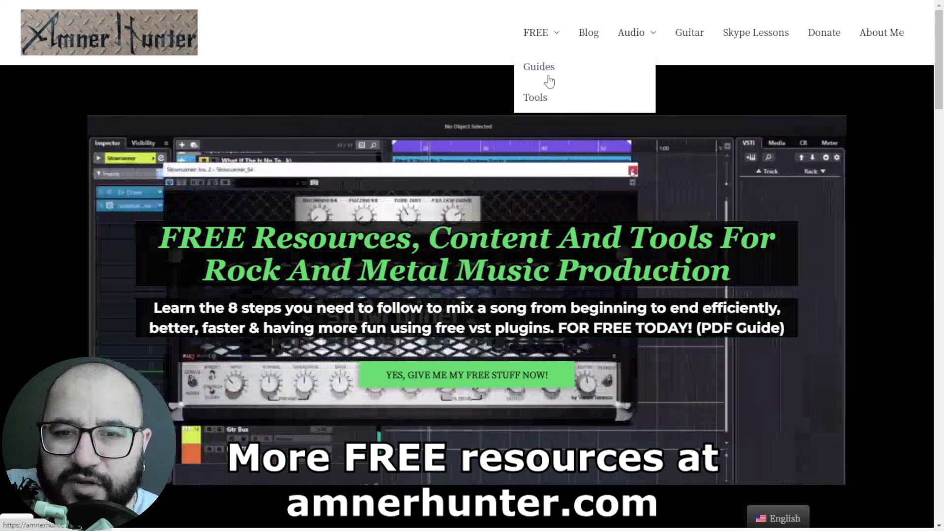